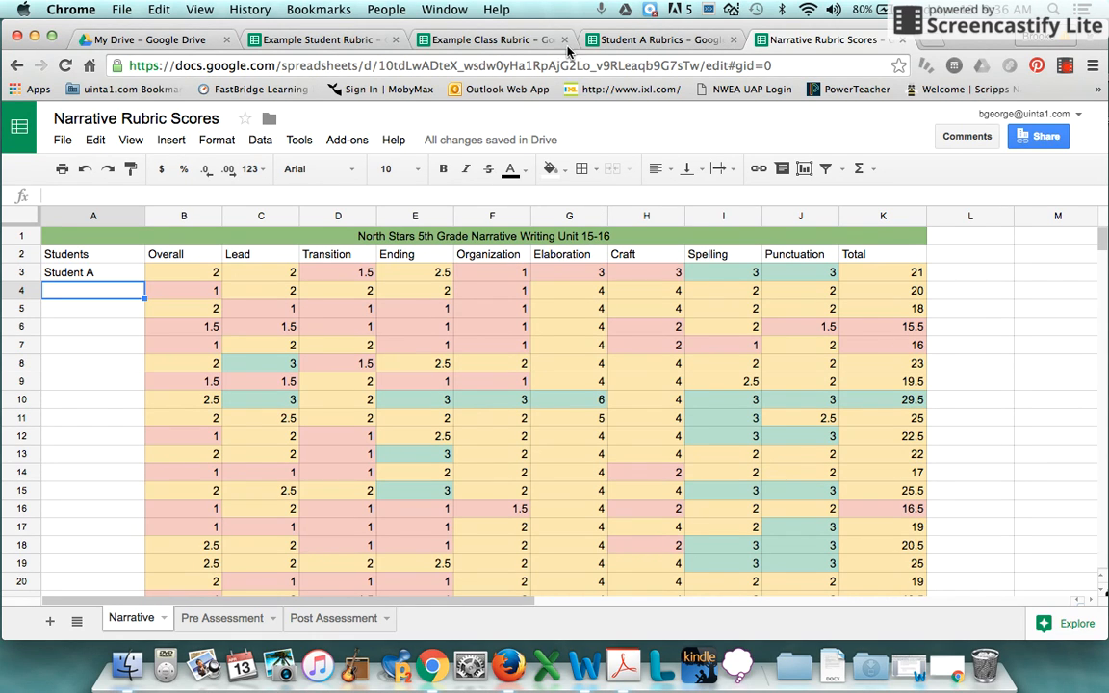
Look over the Student A Rubrics, Narrative Rubric Scores and Example Student Rubric spreadsheets.
left_click(624, 41)
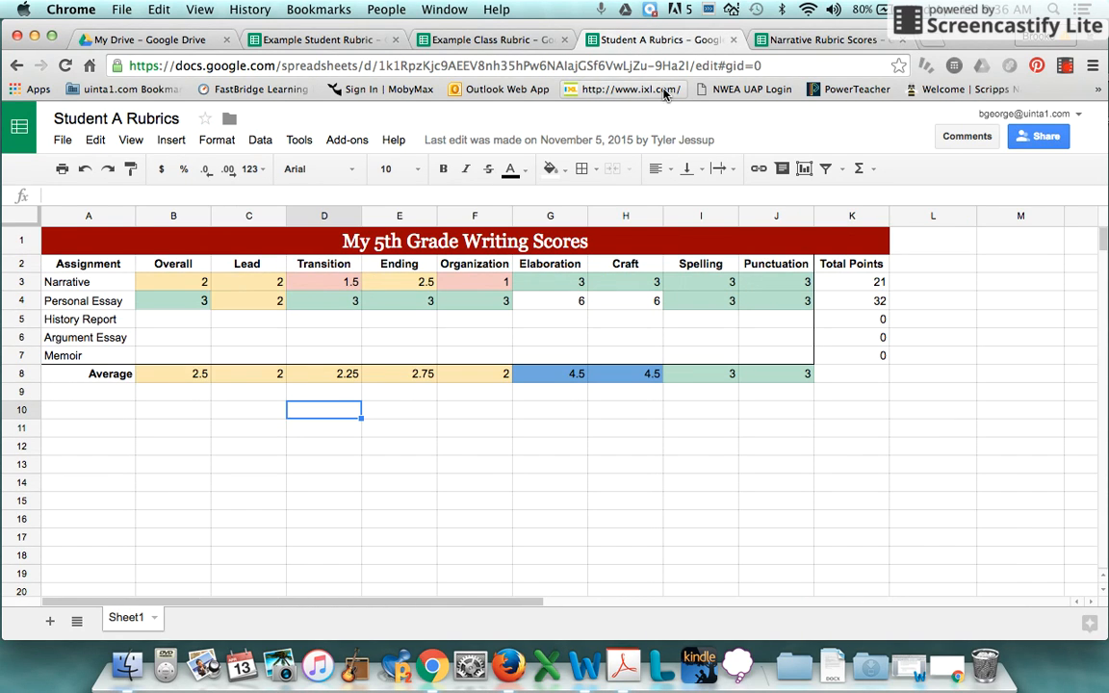
left_click(784, 41)
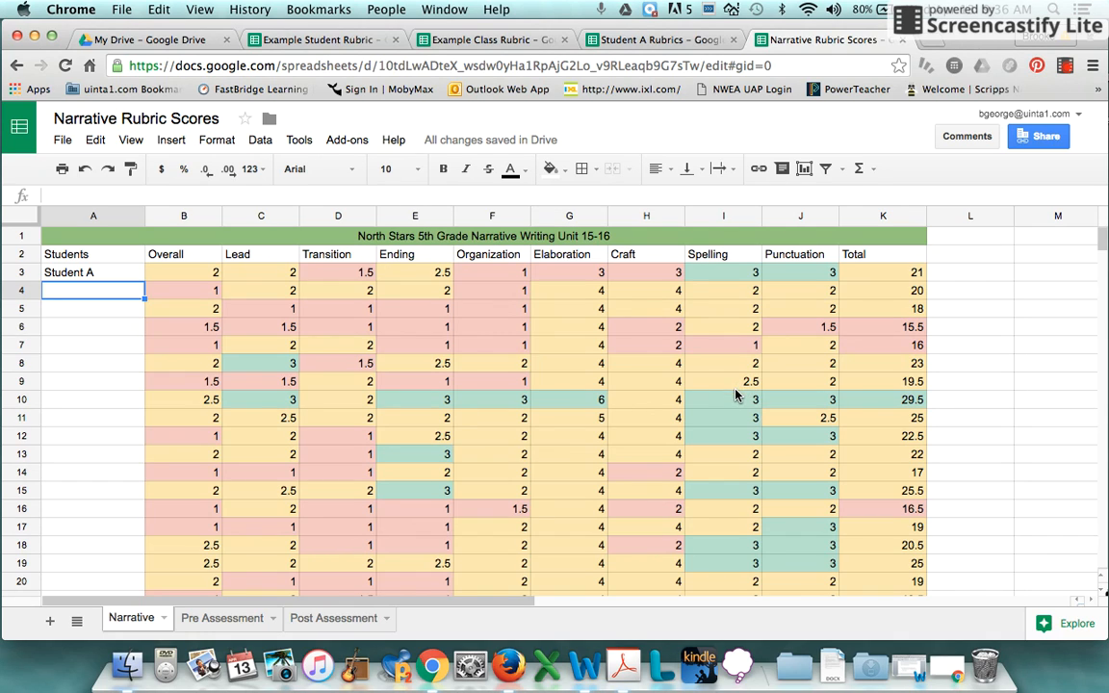
left_click(326, 43)
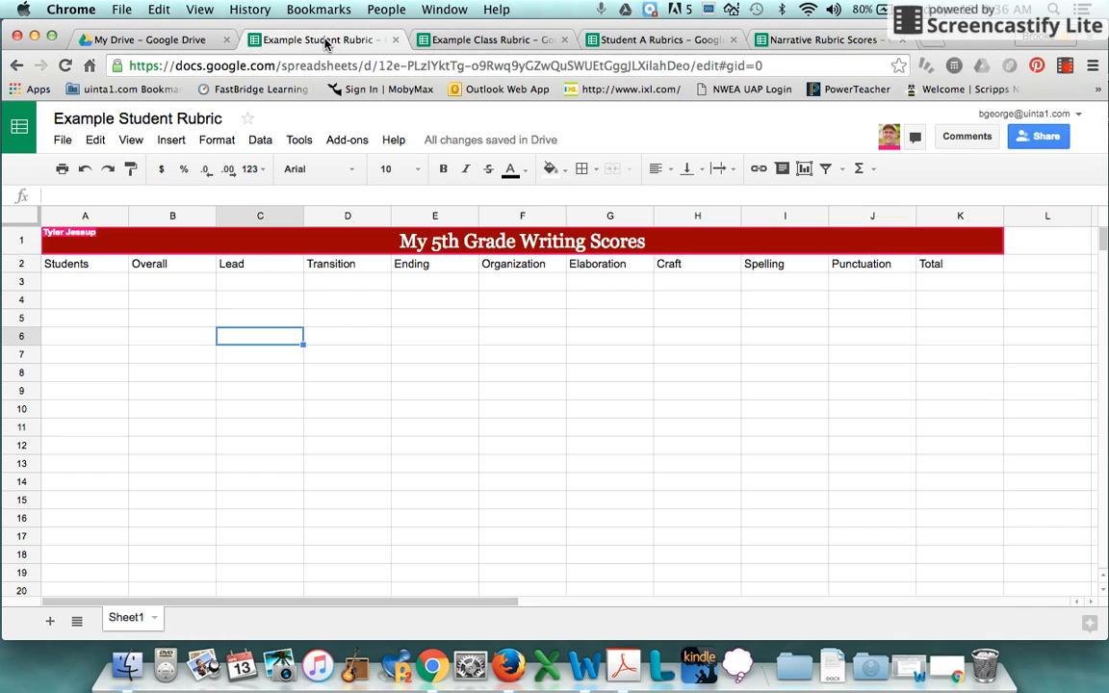
In the Example Class Rubric spreadsheet, enter Student A in cell A3 and Student B in cell A4.
left_click(436, 43)
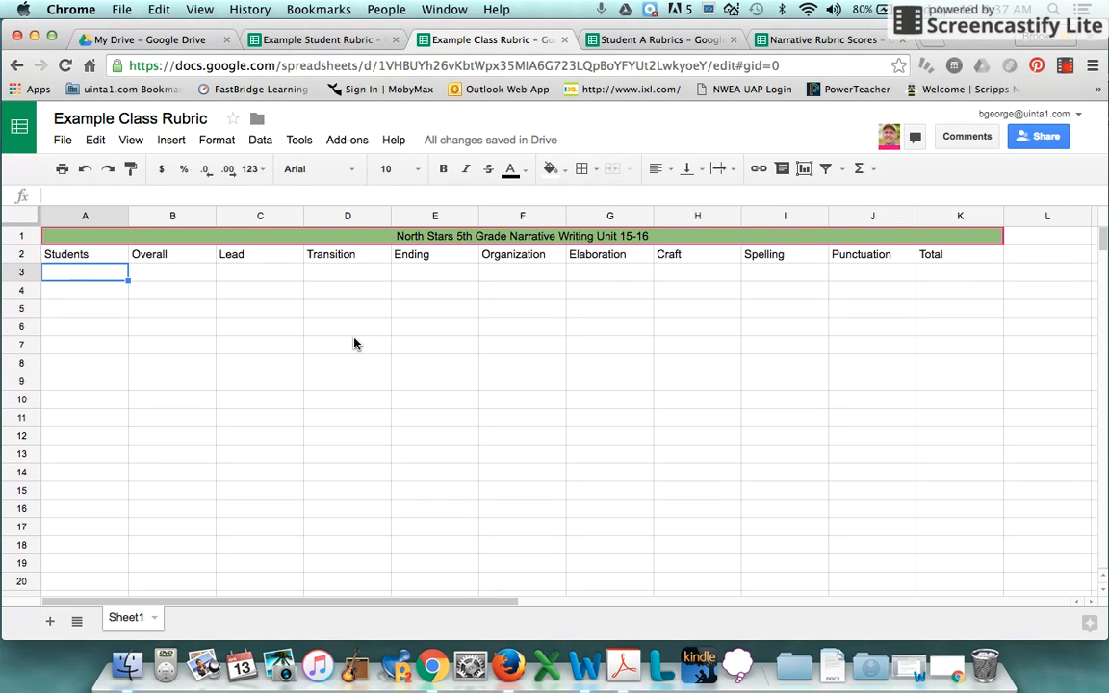
scroll(157, 382, "down", 5)
scroll(158, 382, "up", 5)
type("Su")
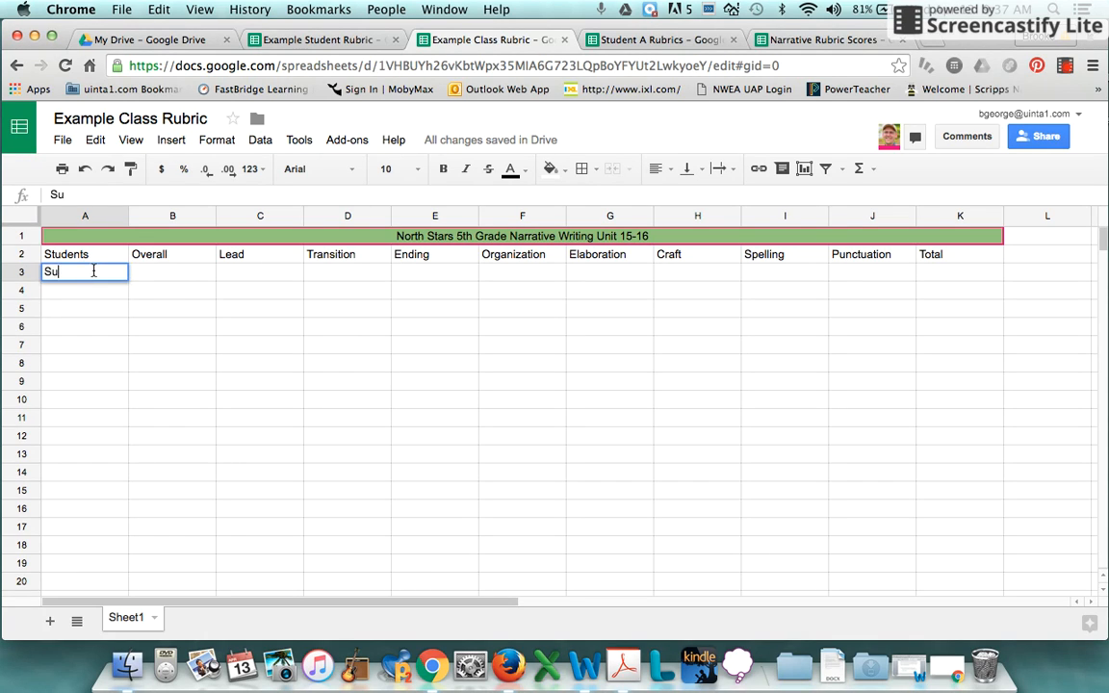
key("BackSpace")
type("tudent A")
key("Return")
type("S")
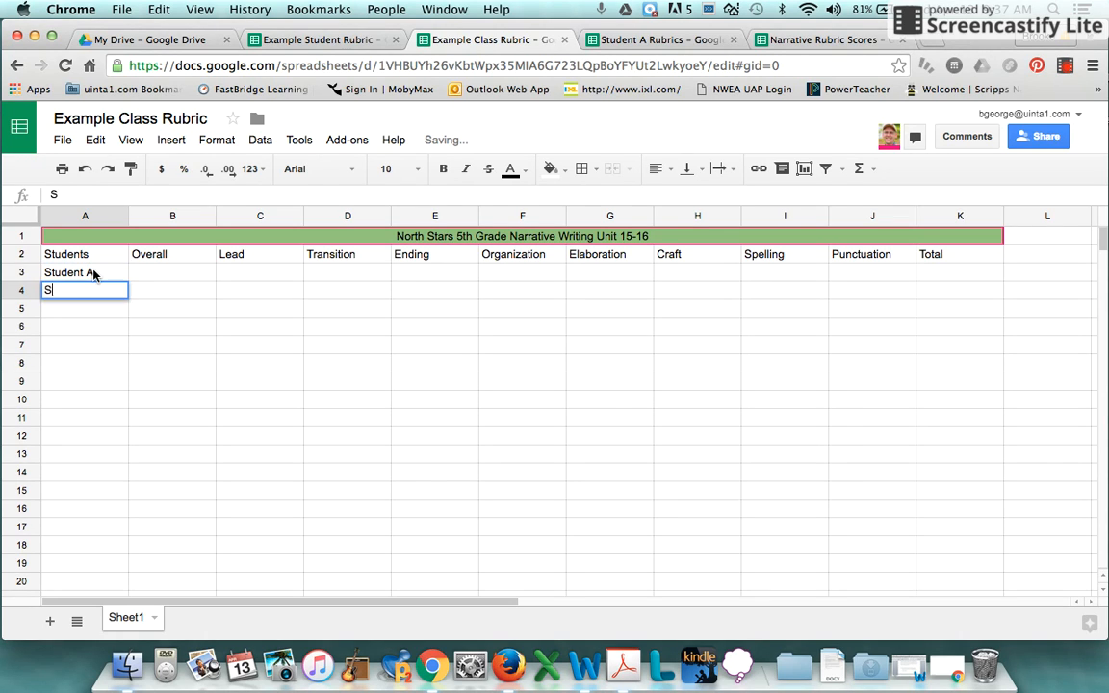
type("tudent B")
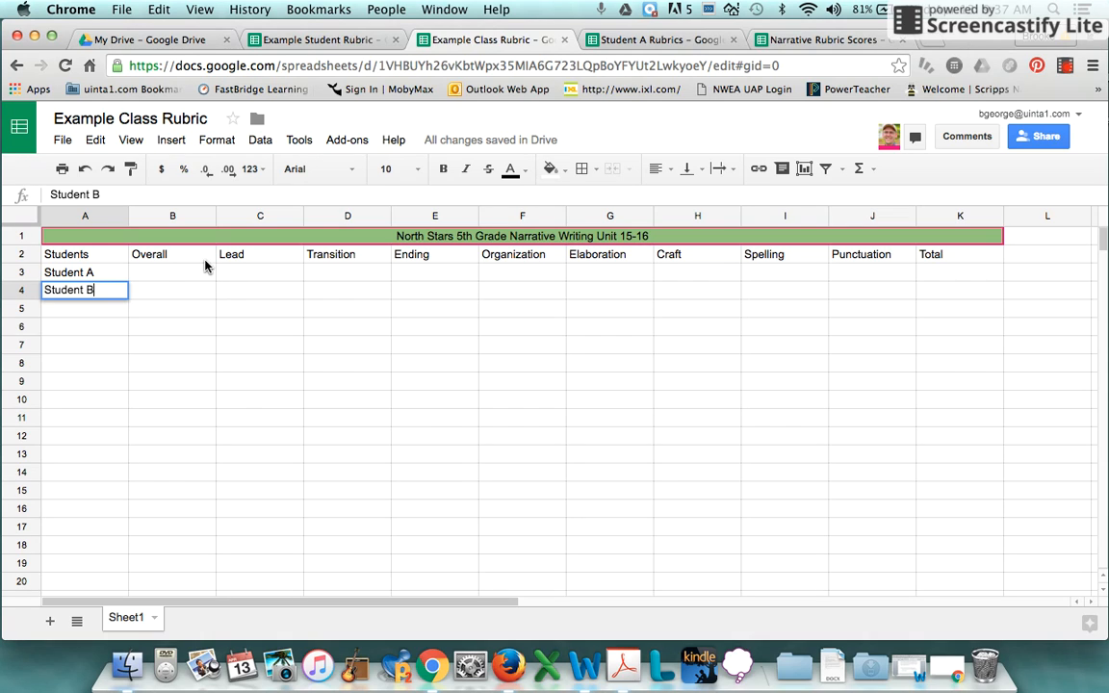
Make the row 2 headings from Overall through Punctuation bold and centered.
left_click(146, 255)
left_click_drag(147, 255, 858, 252)
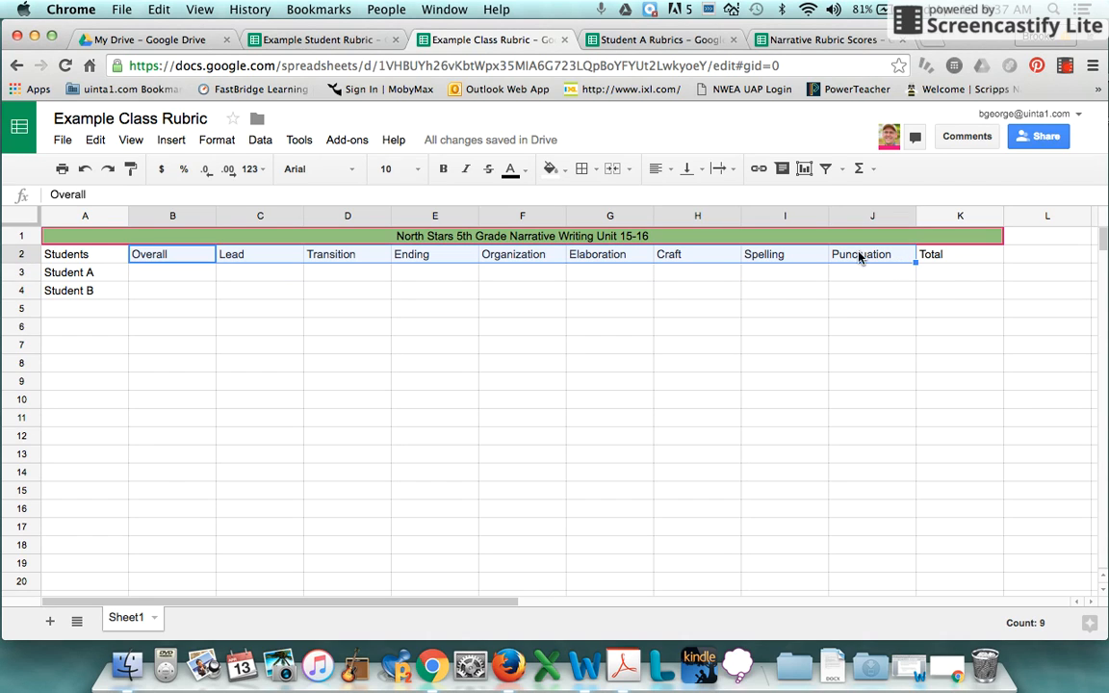
left_click(443, 168)
left_click(669, 172)
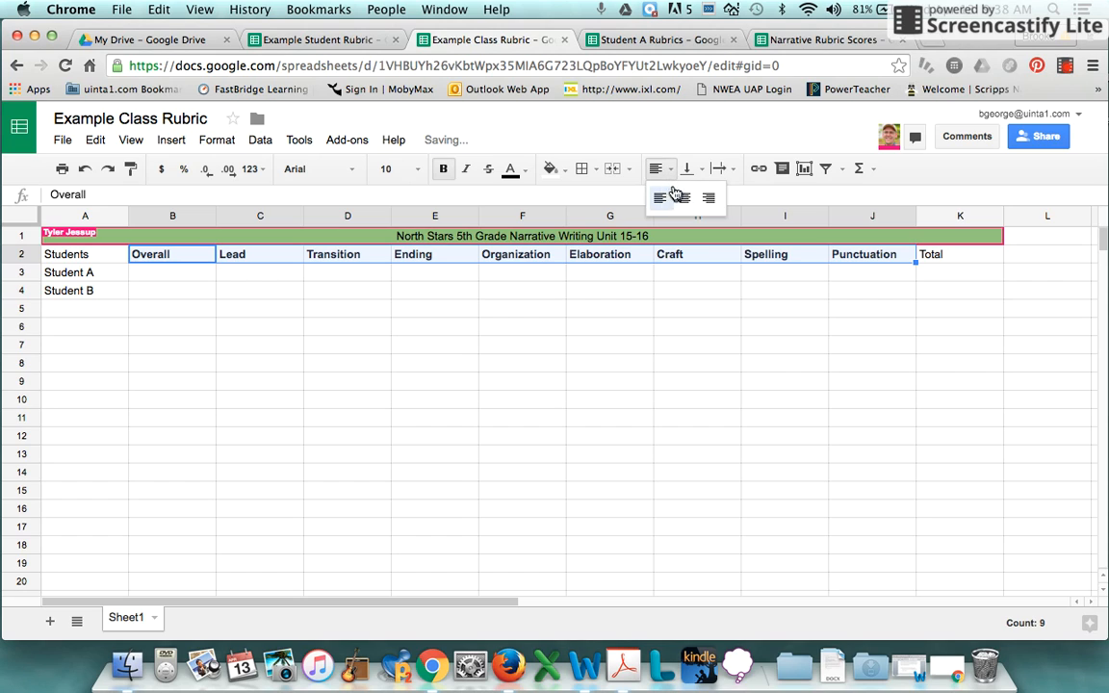
left_click(684, 197)
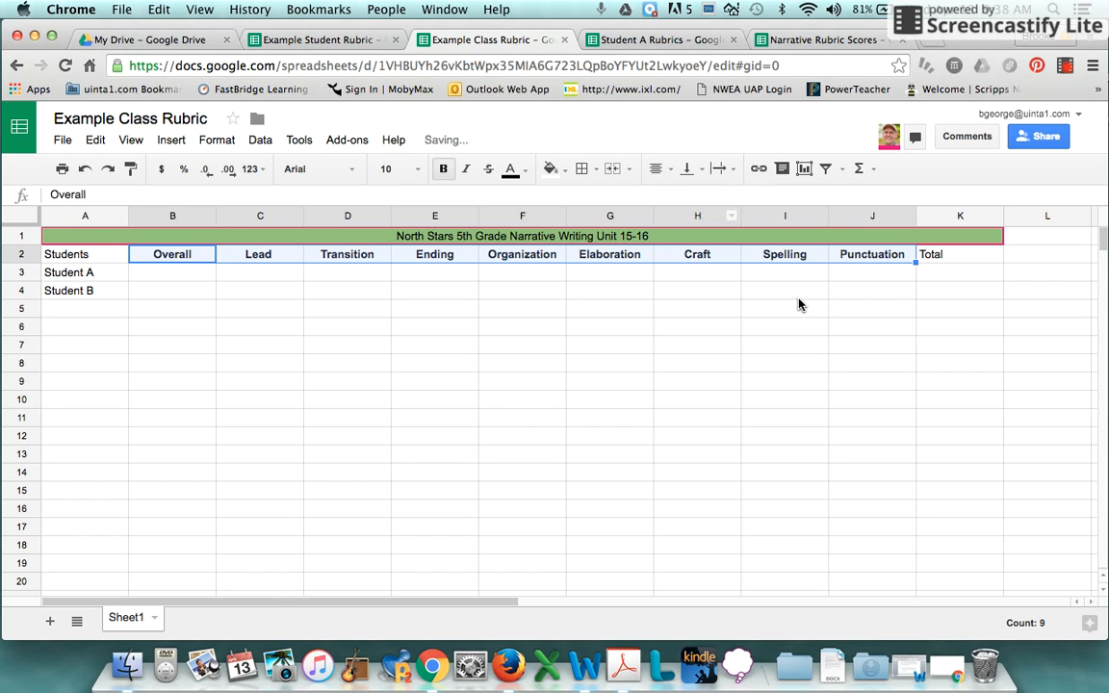
left_click(183, 274)
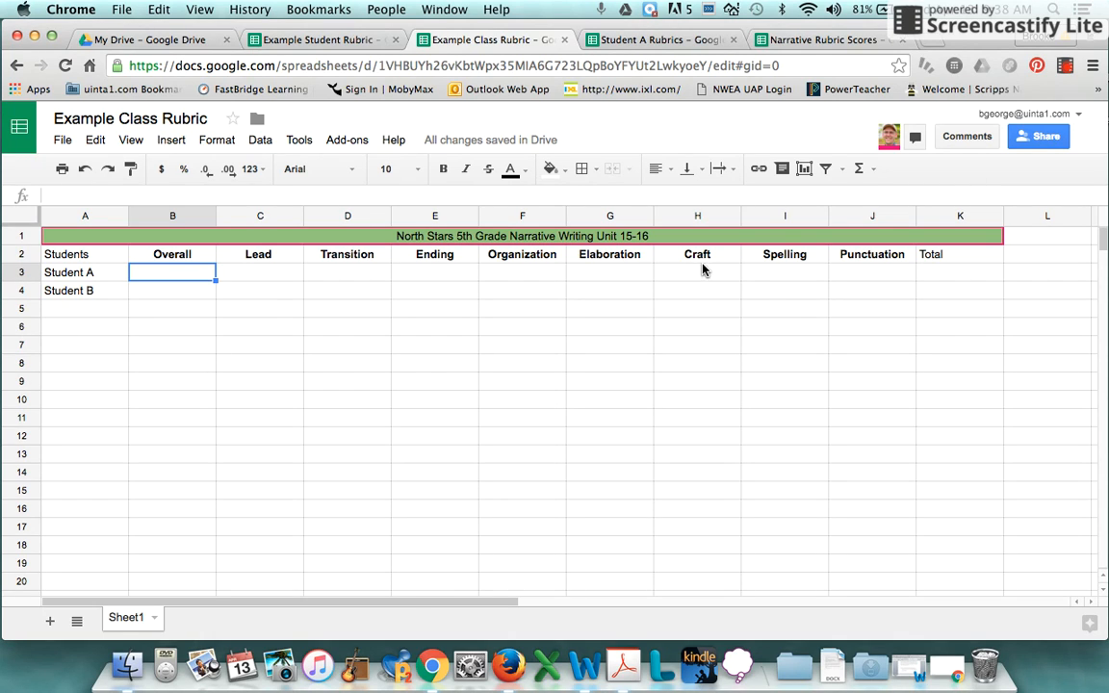
left_click(1065, 65)
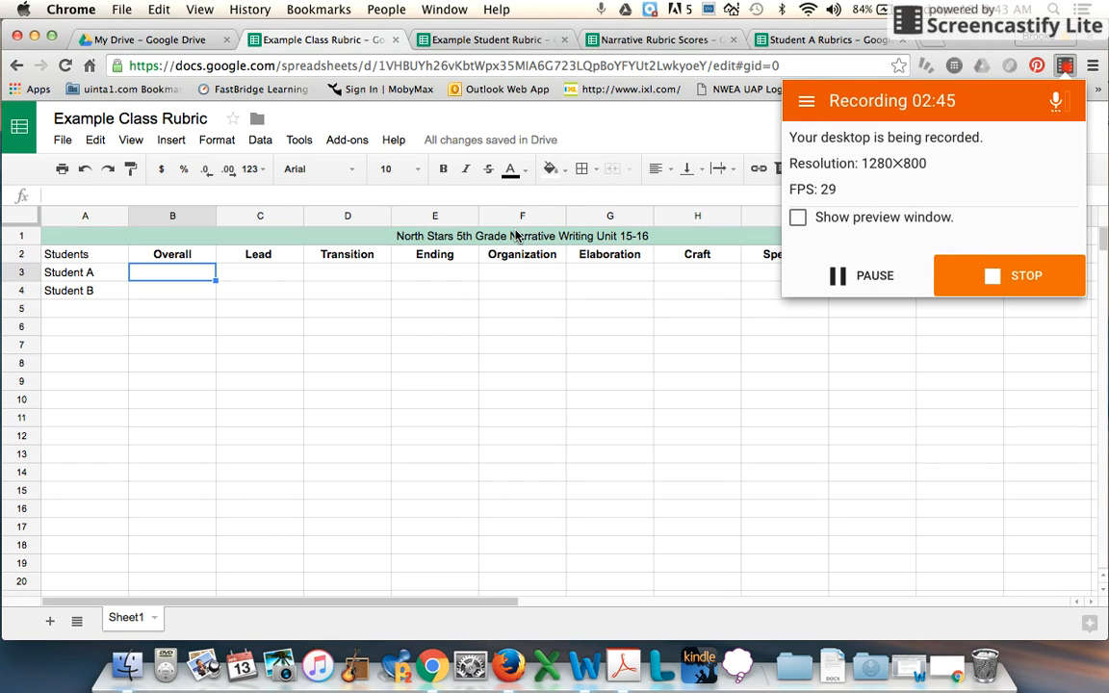
left_click(156, 269)
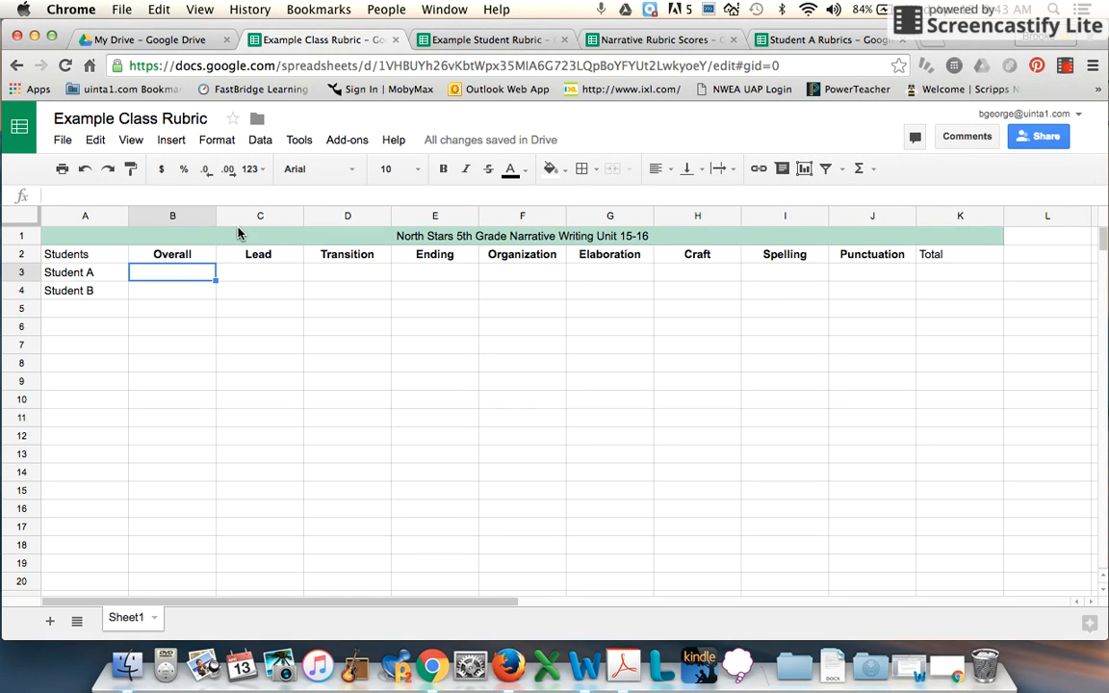
Open conditional formatting for the combined score ranges B3:F4 and I3:J4, leaving out the Elaboration and Craft columns.
mouse_move(162, 276)
left_mouse_down()
mouse_move(170, 291)
mouse_move(376, 309)
left_mouse_up()
left_click_drag(193, 271, 485, 292)
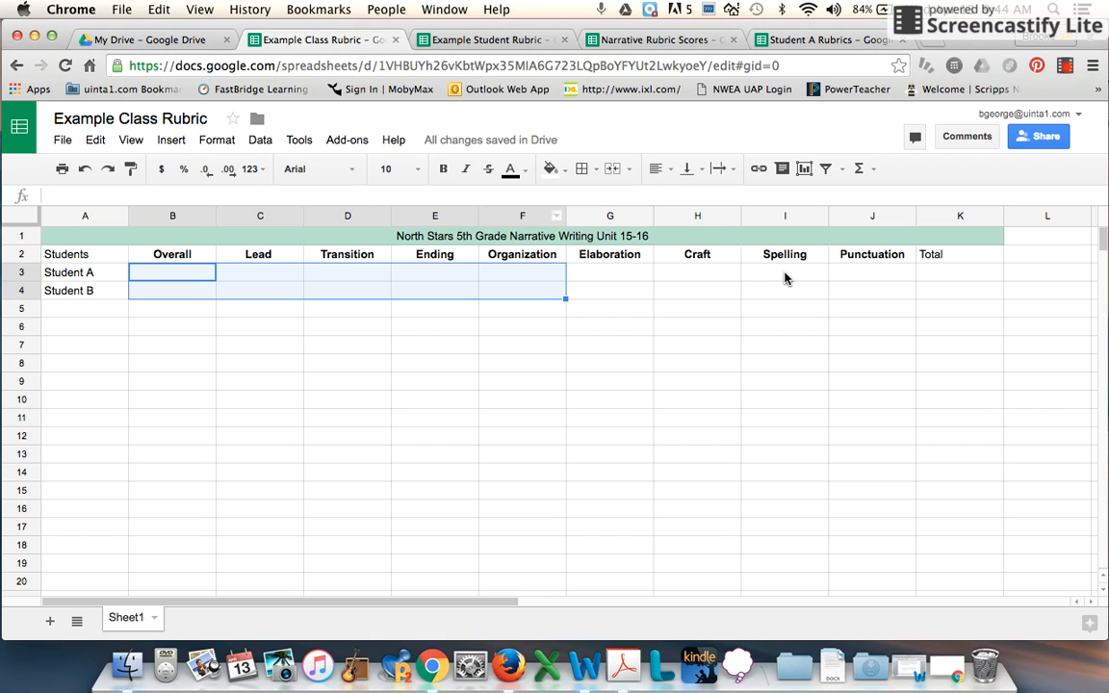
left_click_drag(805, 274, 851, 292)
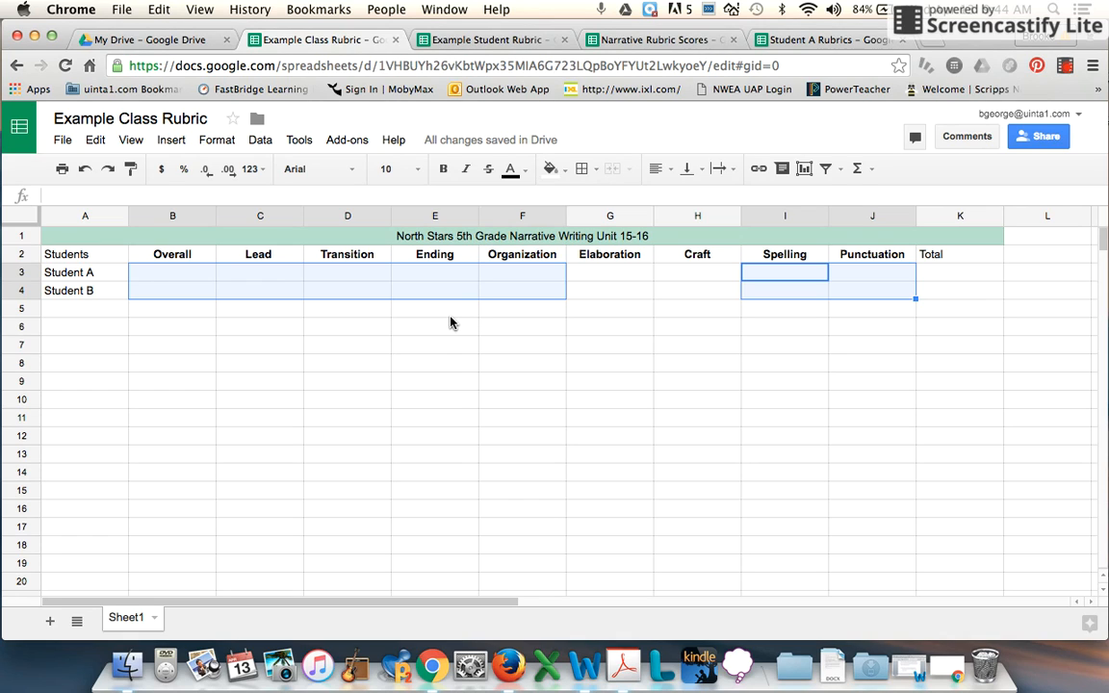
left_click(219, 146)
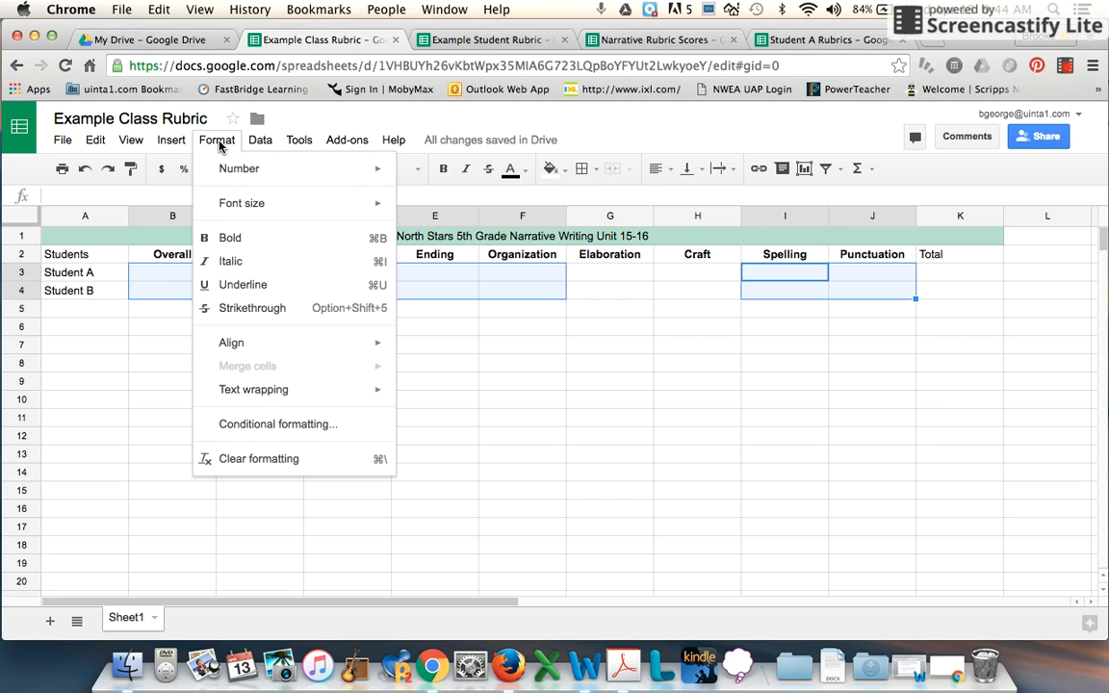
left_click(254, 425)
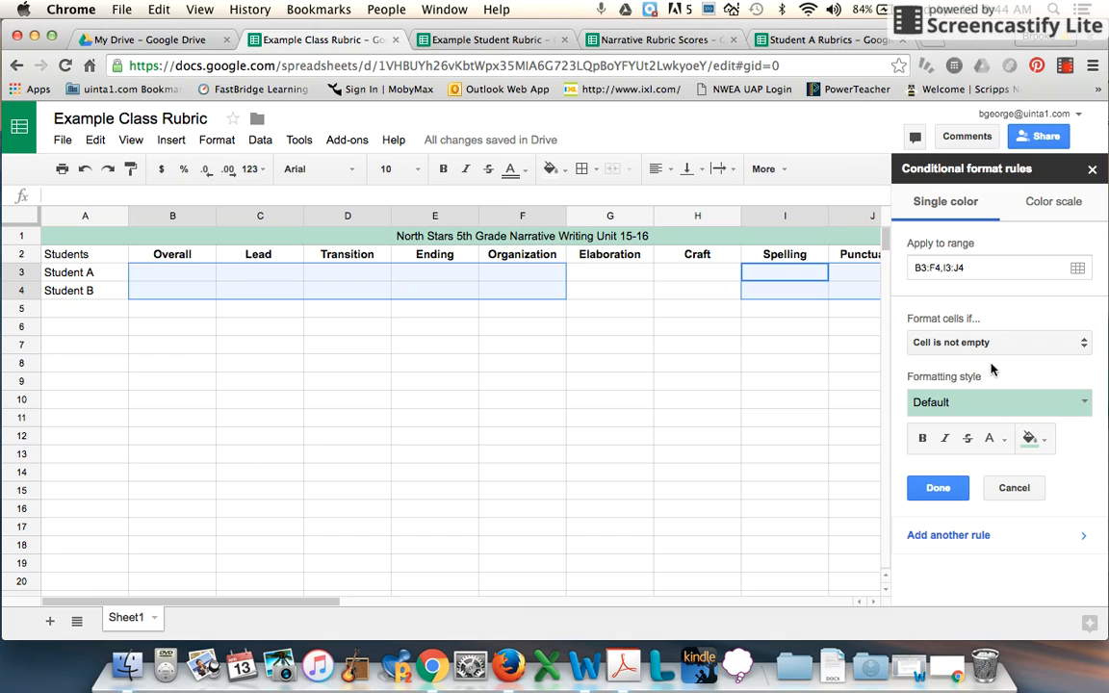
Set the rule to give scores less than or equal to 1.5 a red background.
left_click(1082, 343)
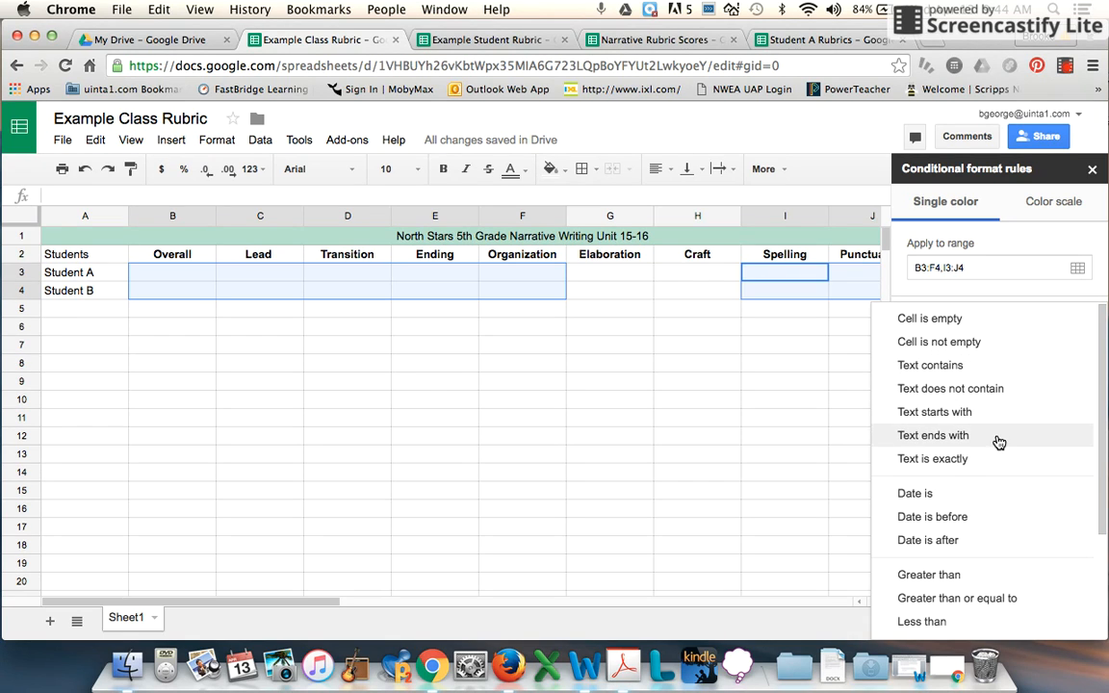
scroll(999, 510, "down", 5)
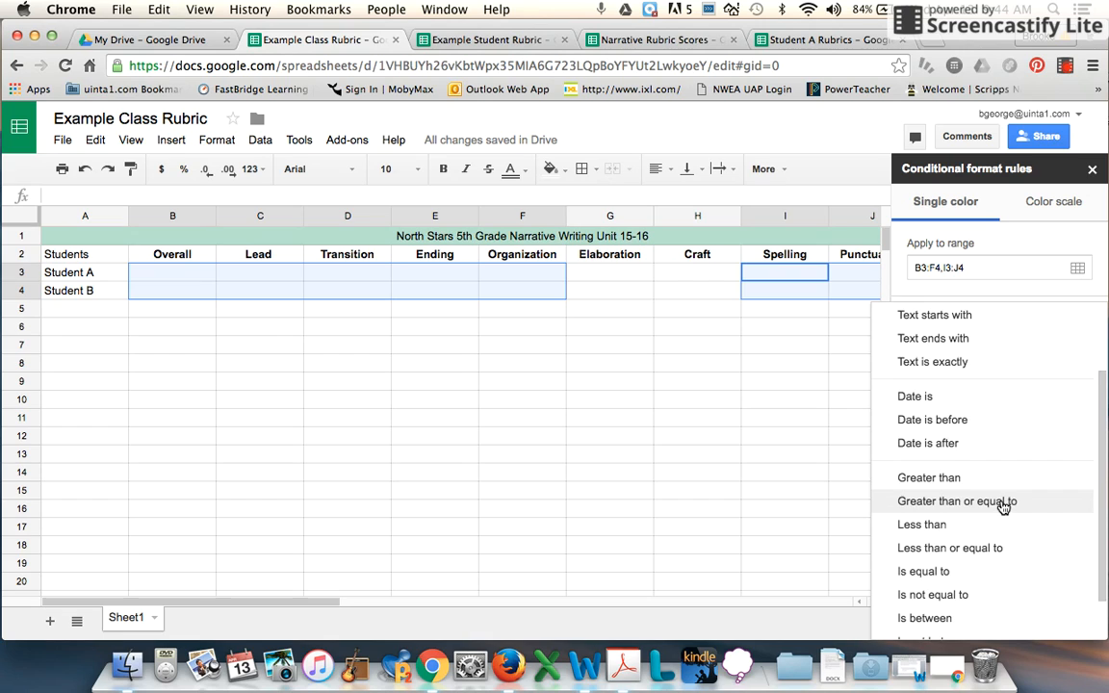
left_click(1001, 528)
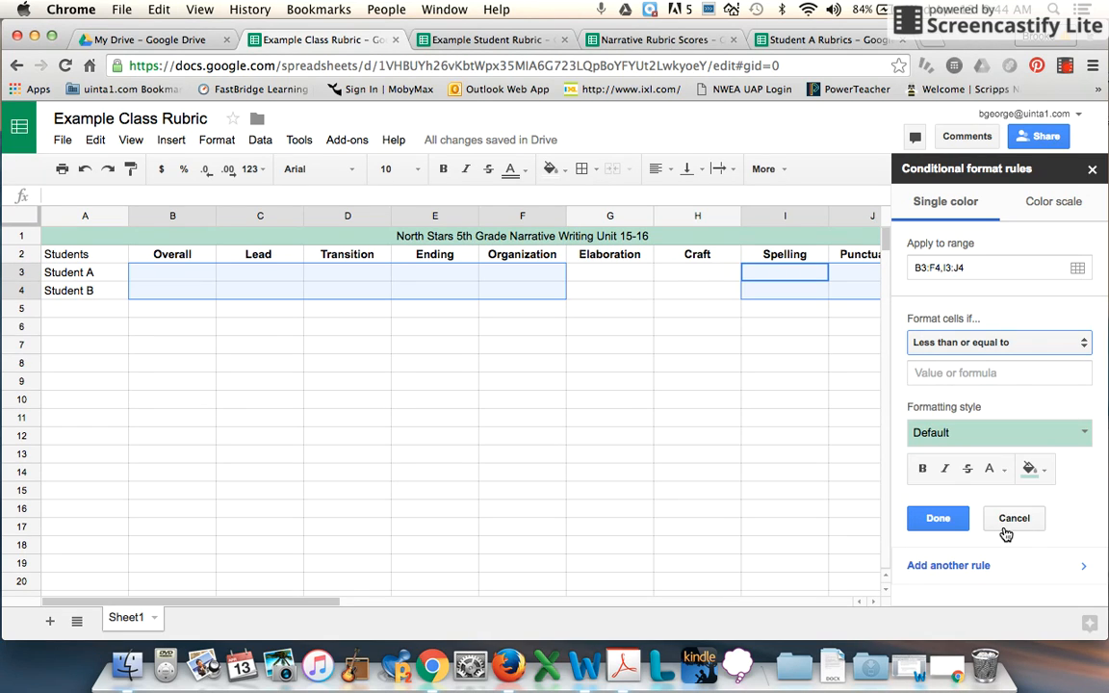
left_click(970, 375)
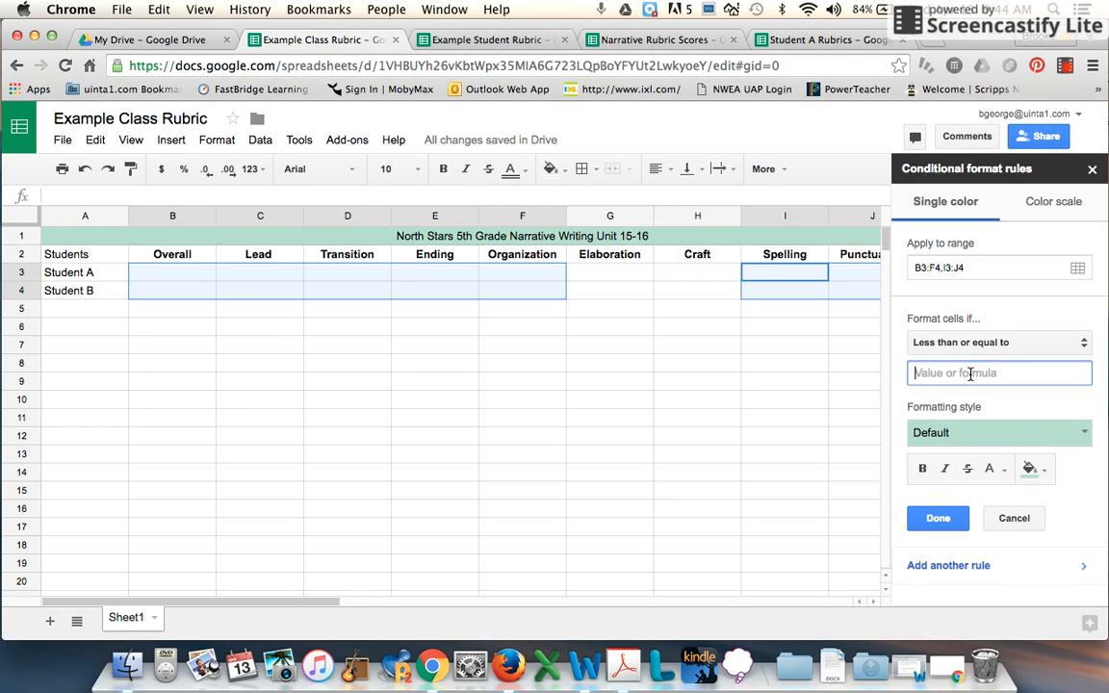
type("1.5")
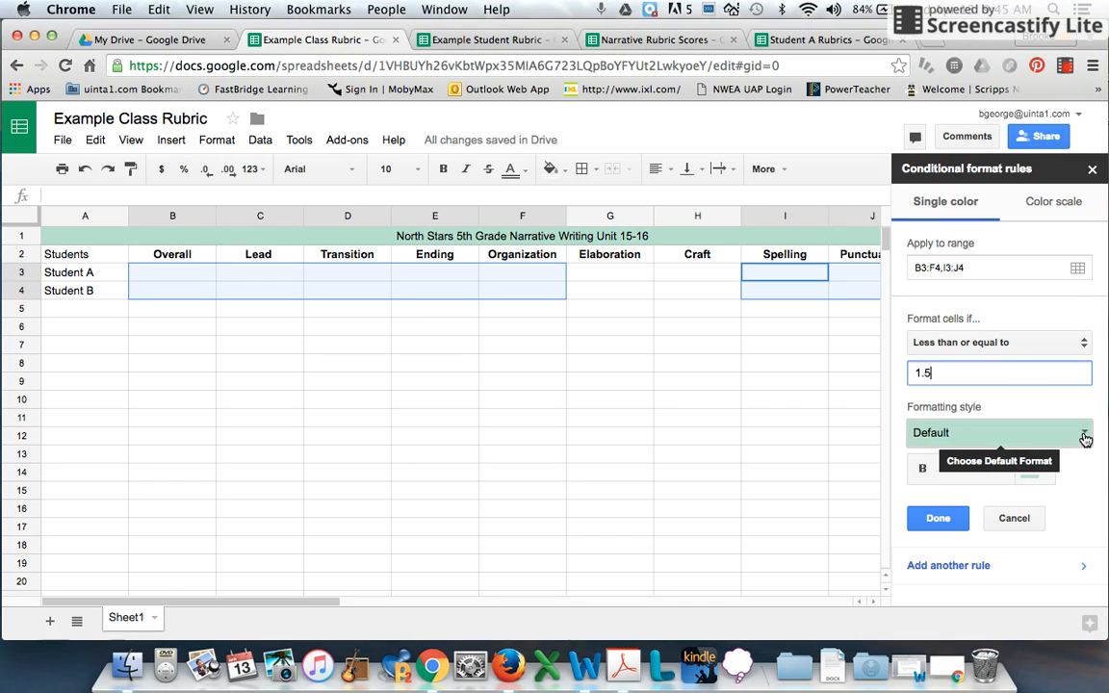
left_click(1081, 438)
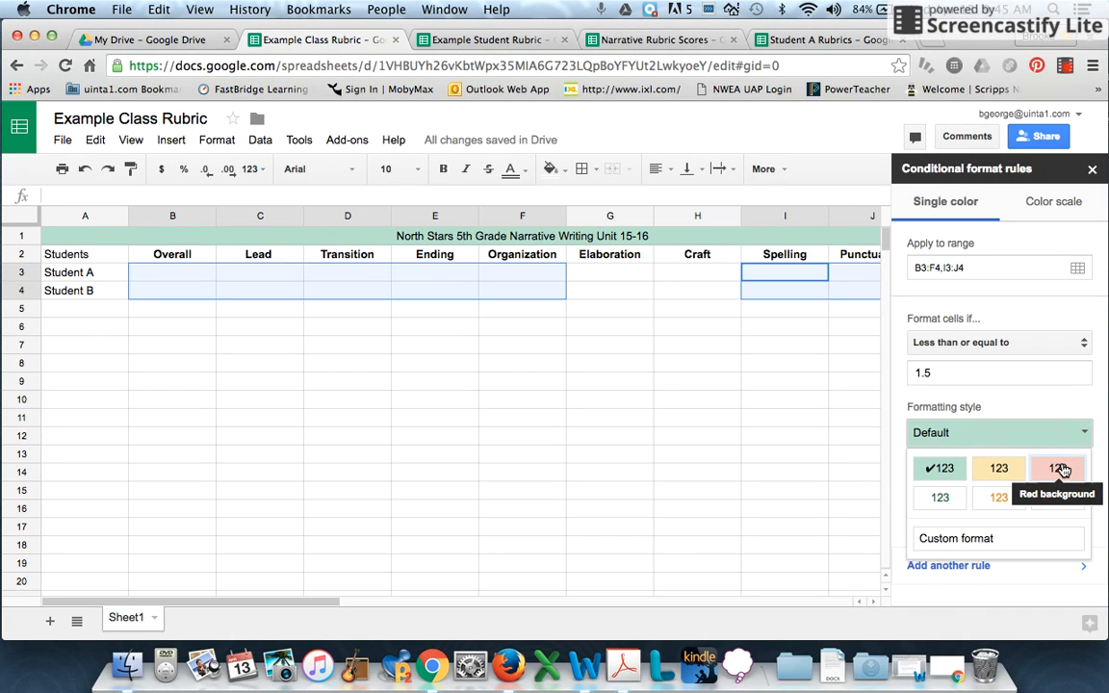
left_click(1062, 469)
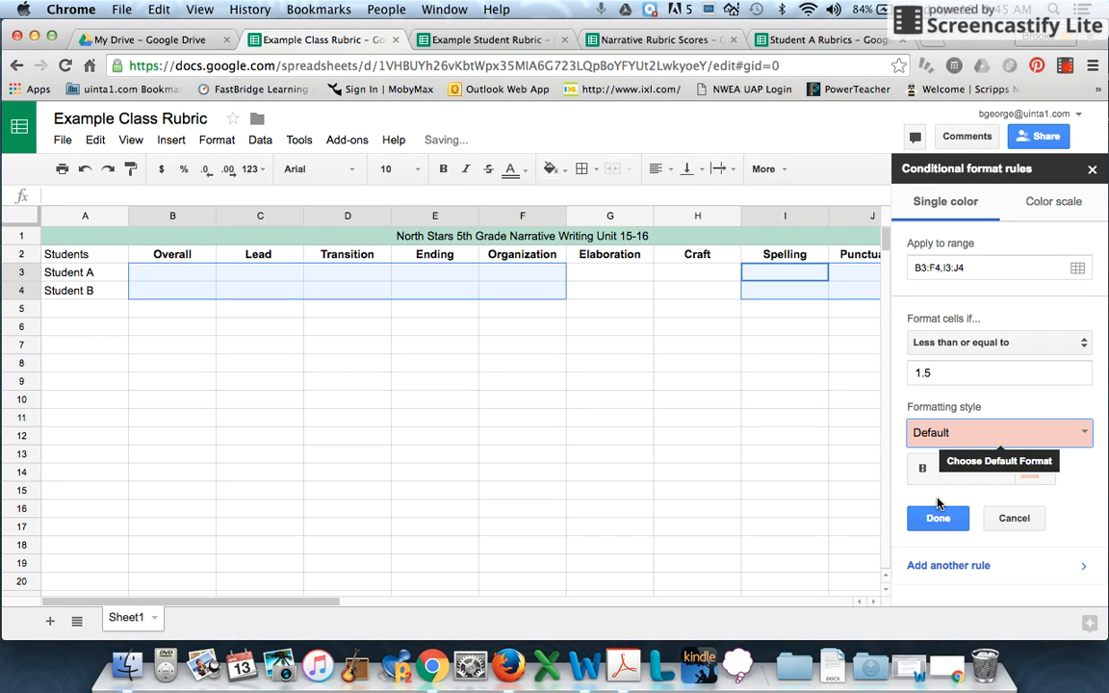
Add another rule for B3:F4 and I3:J4 that gives scores between 2 and 2.5 a yellow background.
left_click(938, 568)
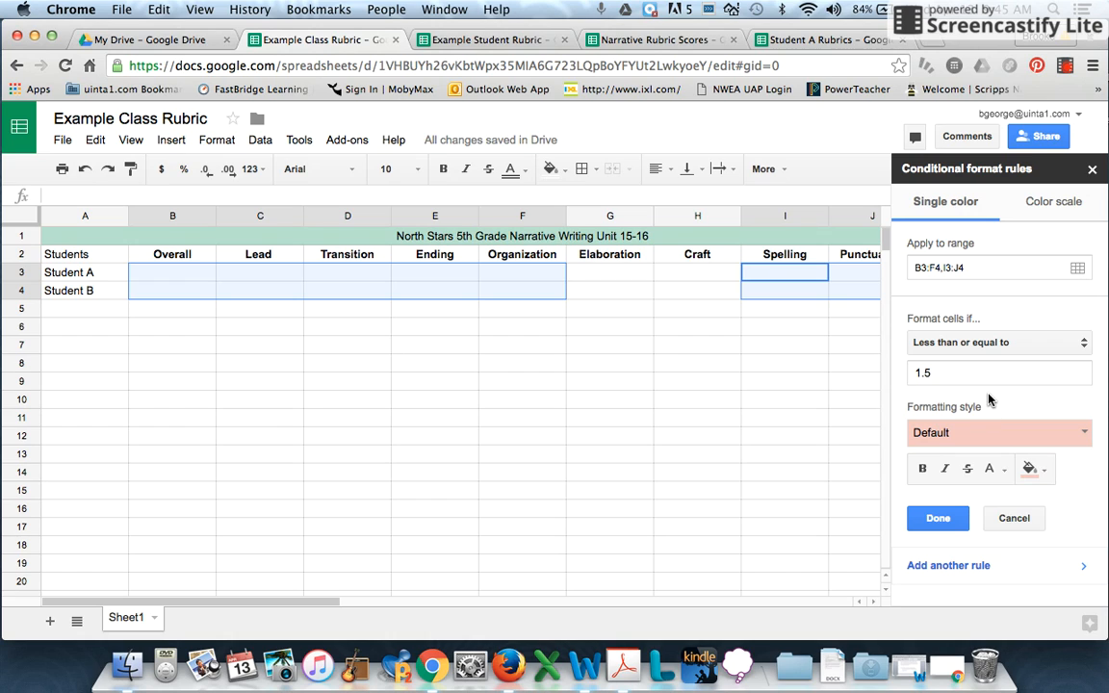
left_click(1025, 343)
left_click(1027, 345)
left_click(1030, 347)
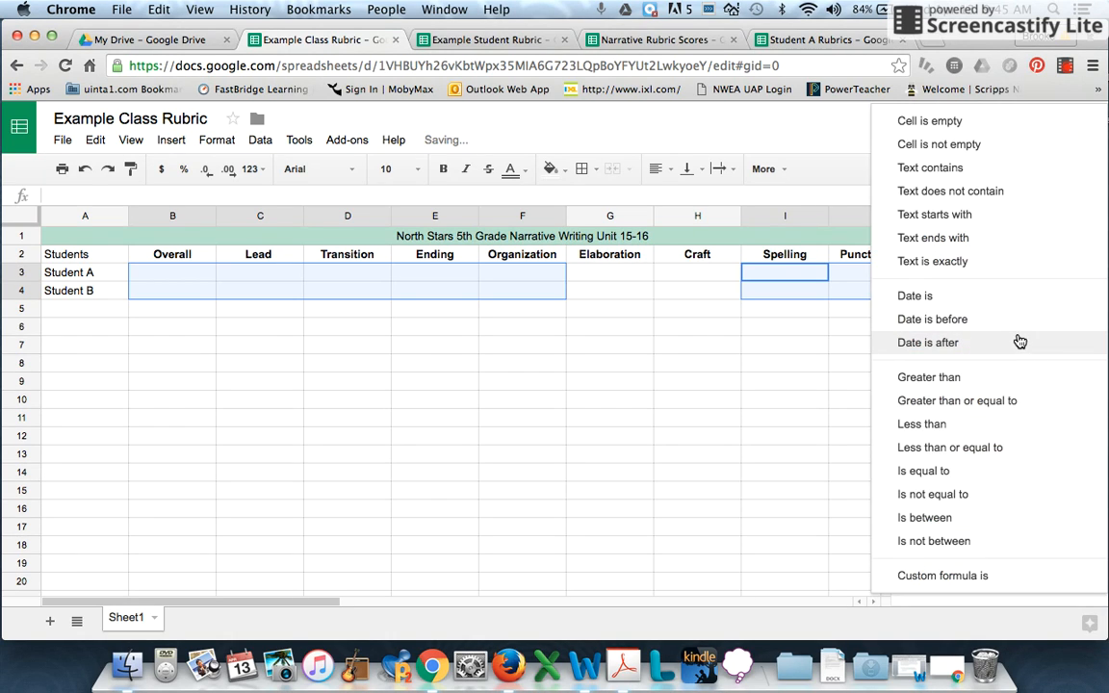
left_click(956, 518)
left_click(956, 375)
key("BackSpace")
key("BackSpace")
key("BackSpace")
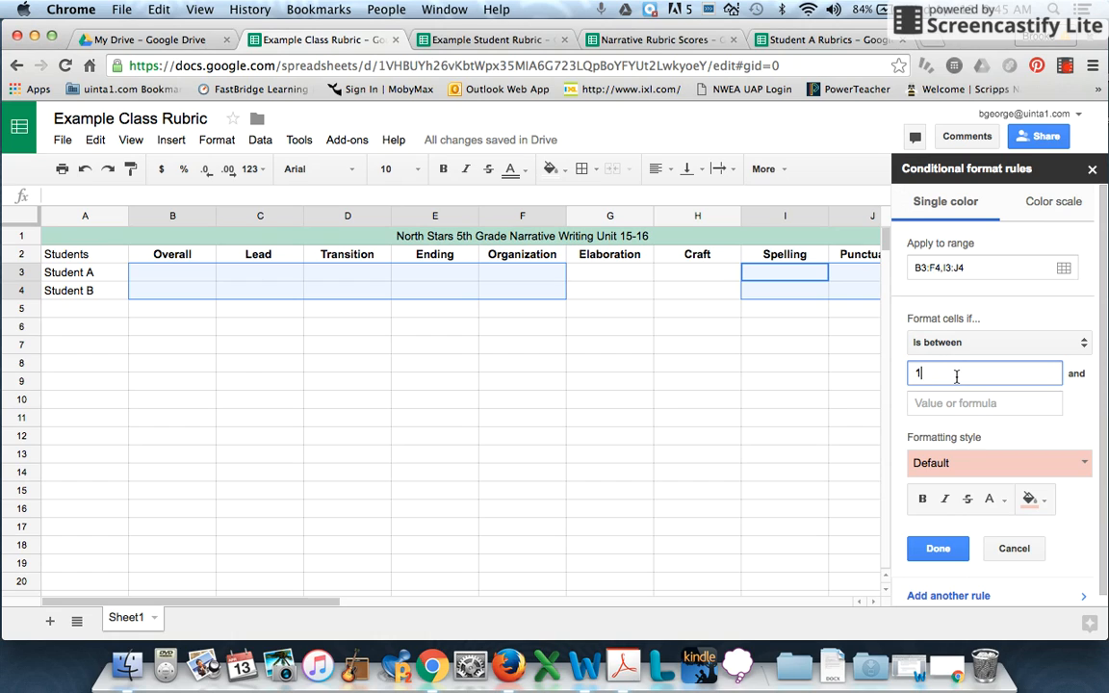
type("2")
left_click(933, 403)
type("2")
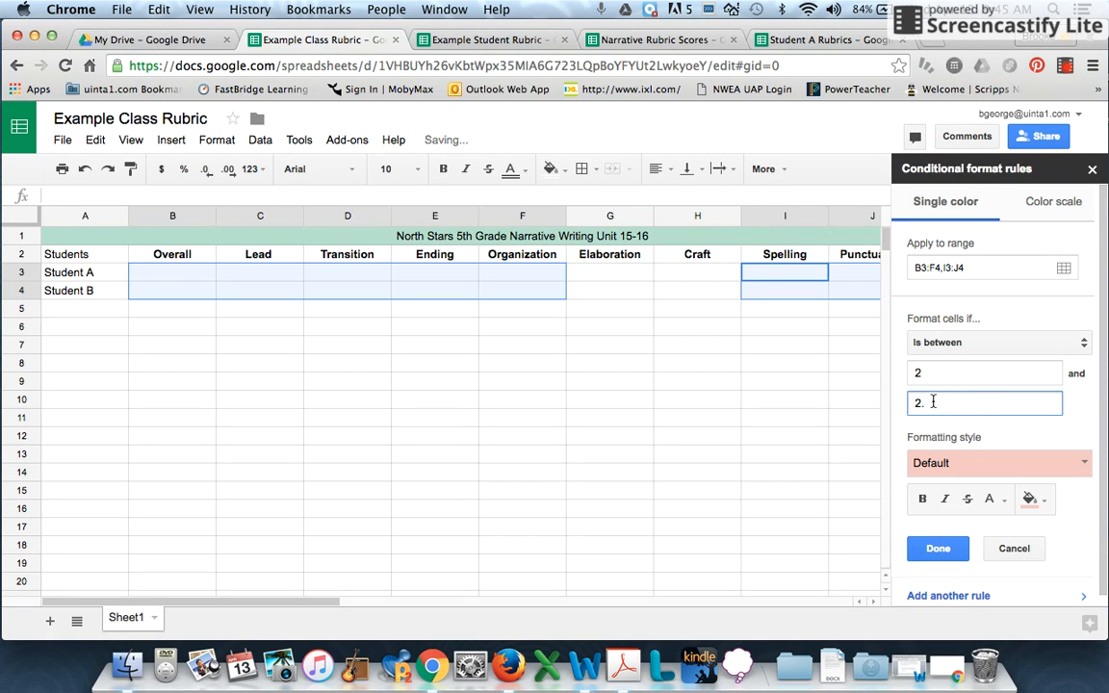
type(".5")
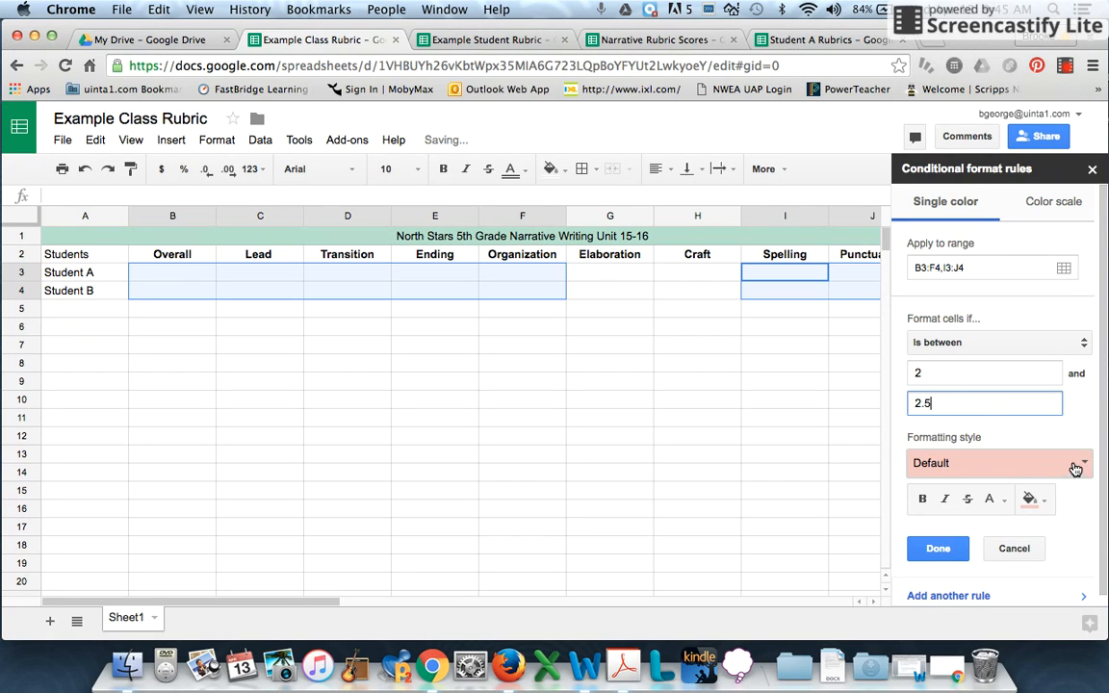
left_click(1082, 466)
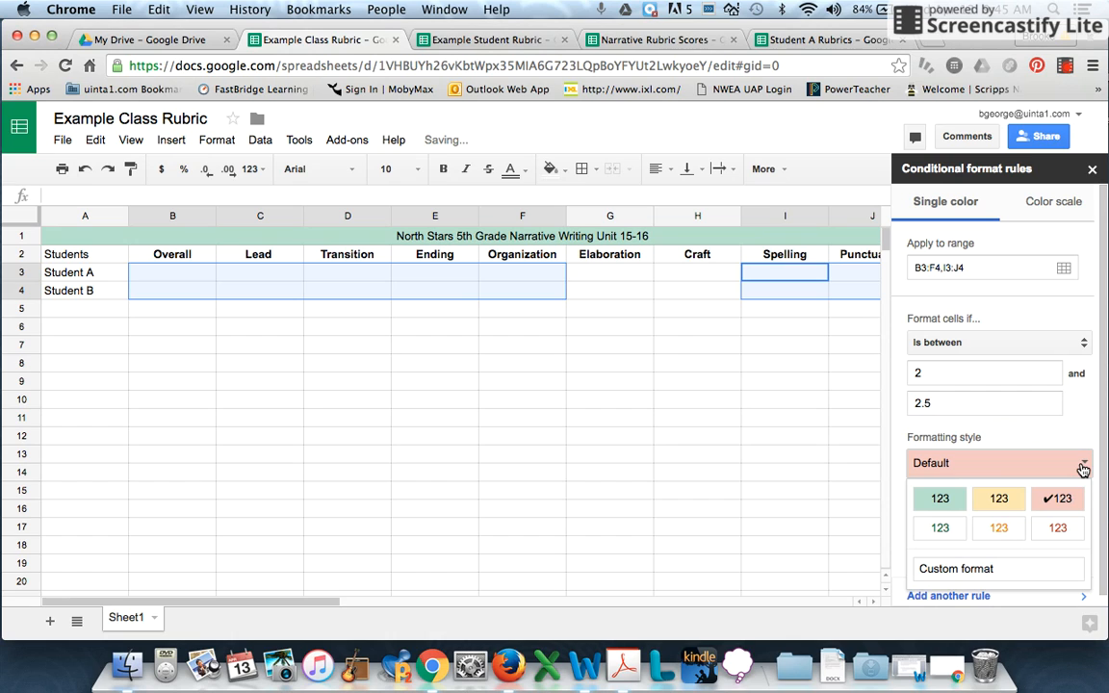
left_click(999, 501)
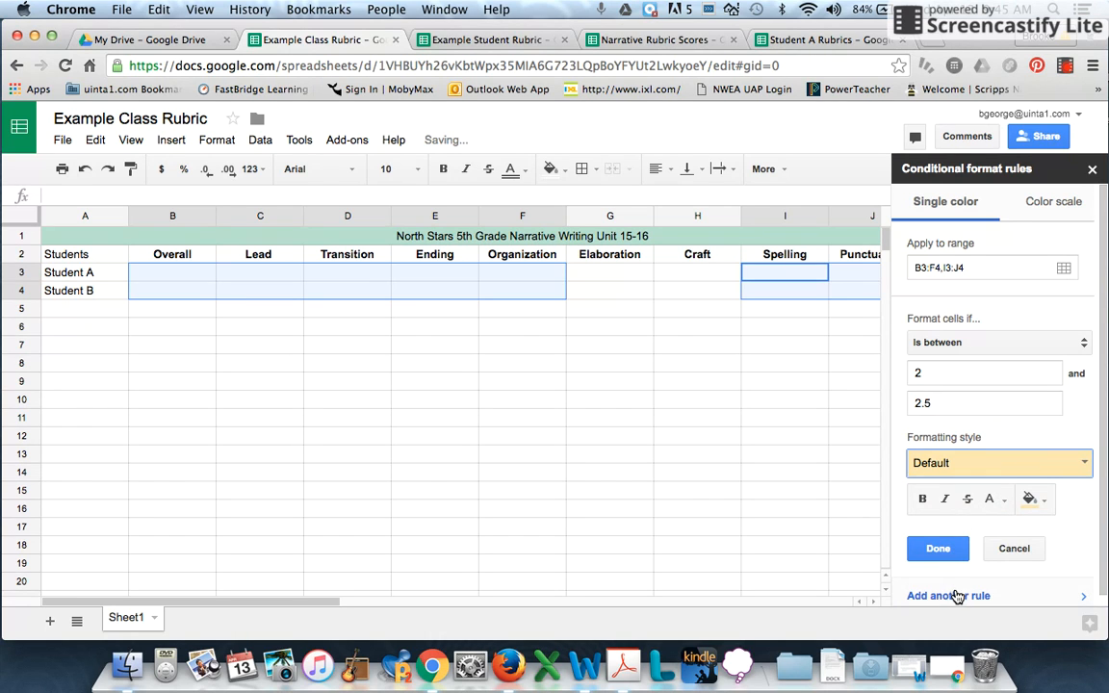
Add a further rule for the same ranges that gives scores between 3 and 3.5 a green background.
left_click(941, 374)
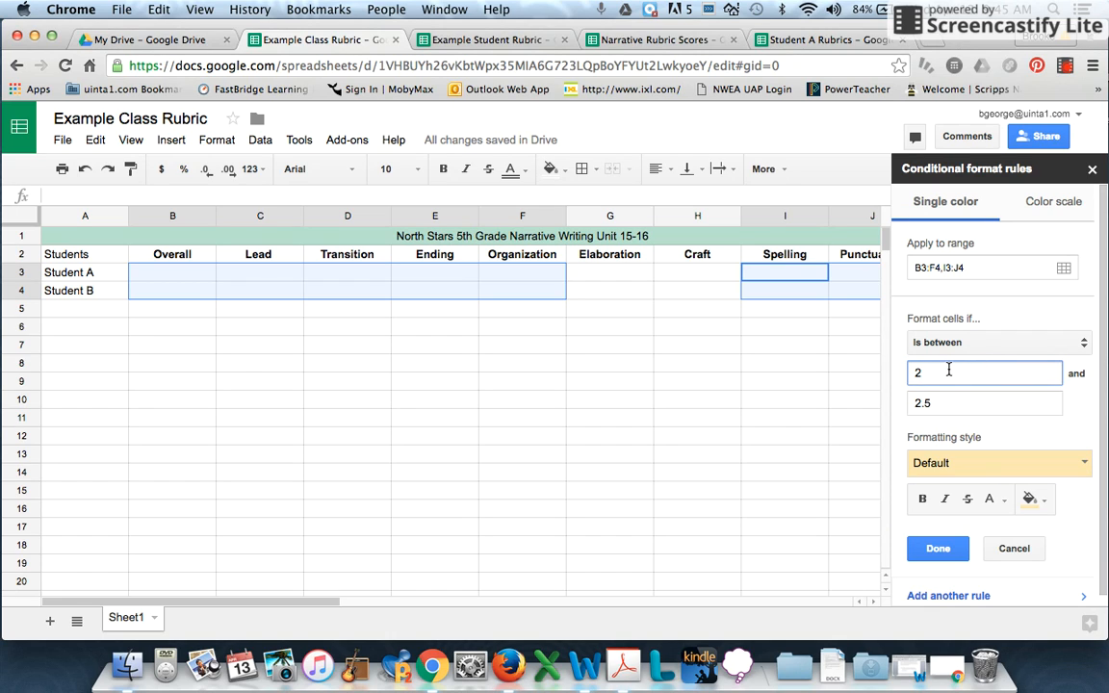
key("BackSpace")
type("3")
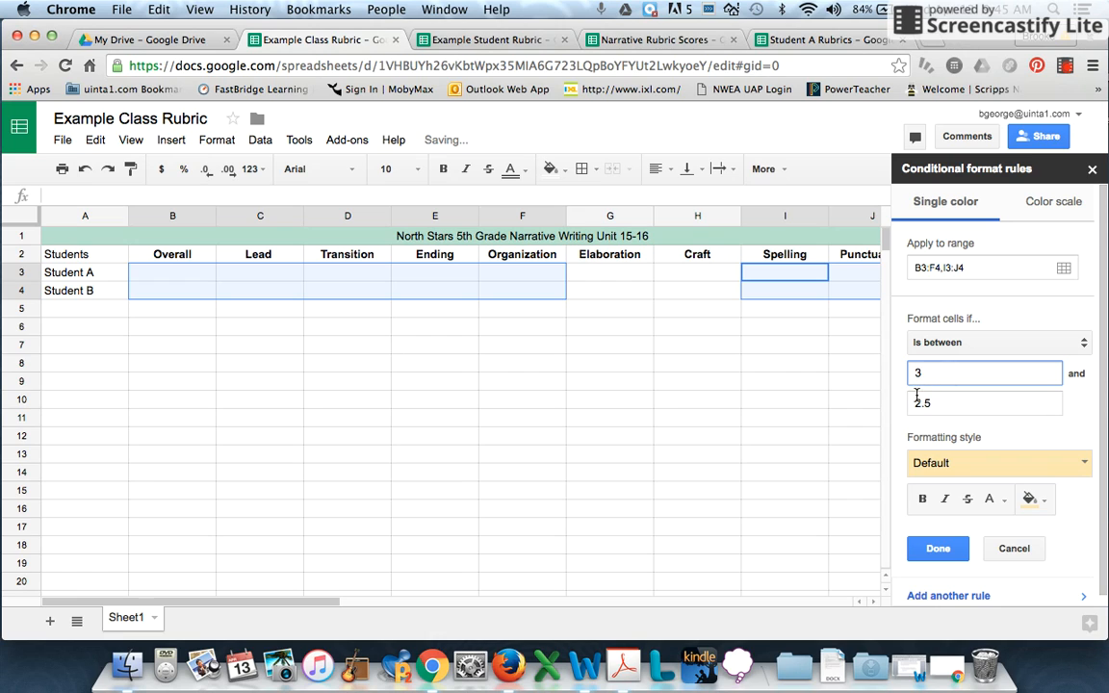
left_click(920, 403)
key("BackSpace")
key("BackSpace")
type("3.")
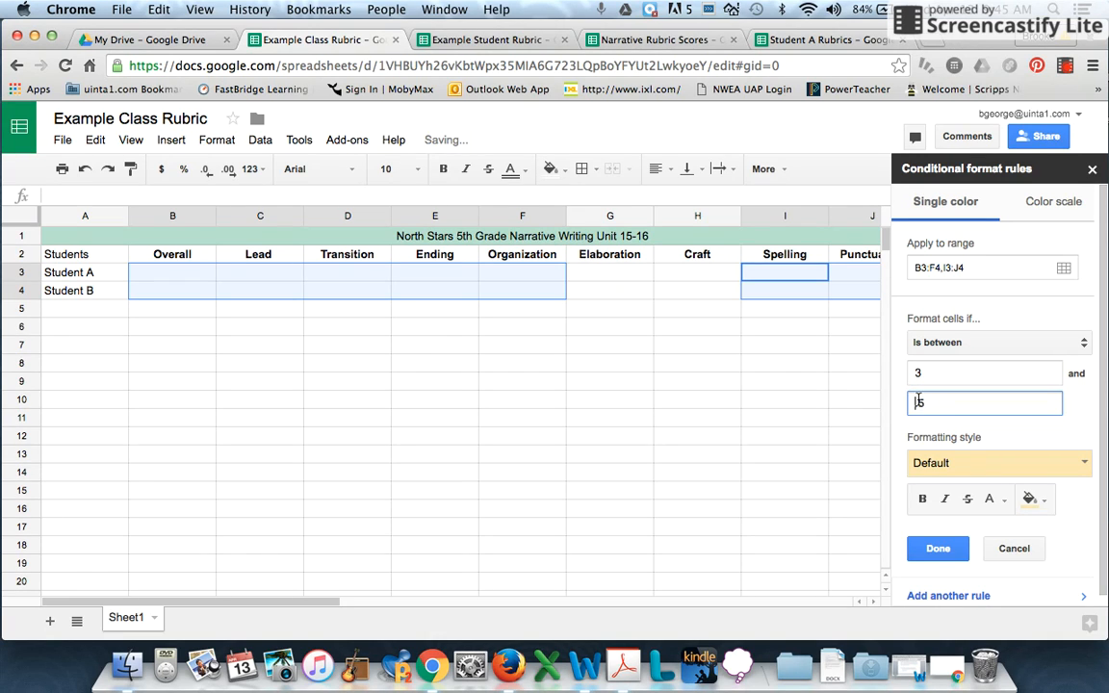
left_click(1054, 467)
left_click(940, 498)
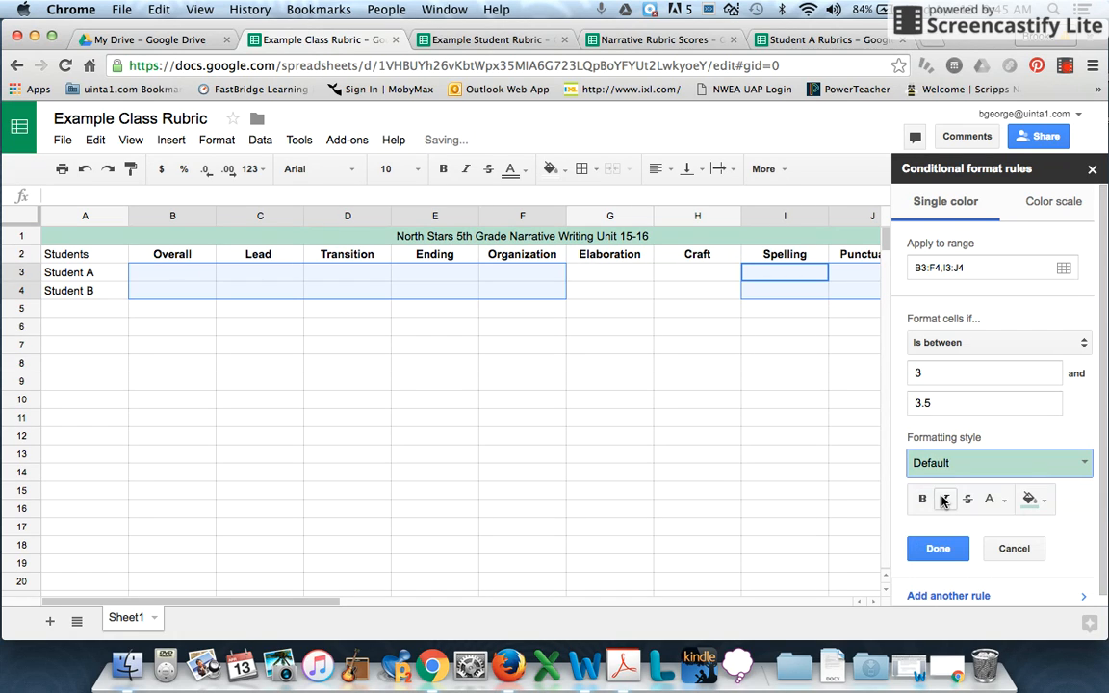
Add another rule for B3:F4 and I3:J4 that applies when the cell text contains 4.
left_click(951, 596)
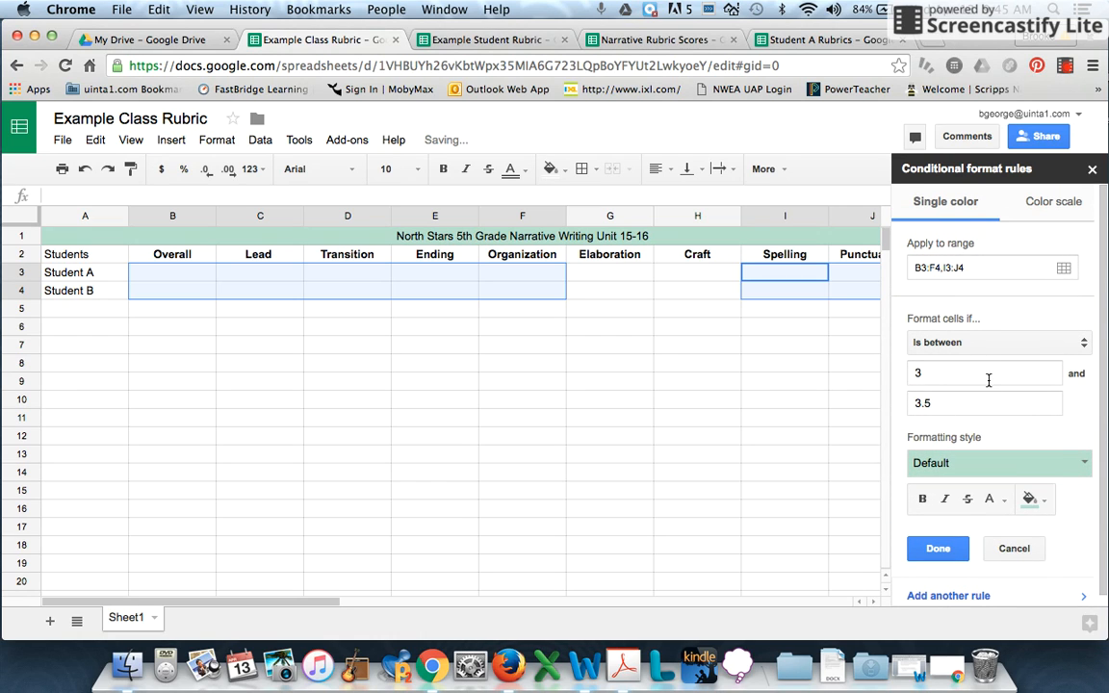
left_click(1060, 347)
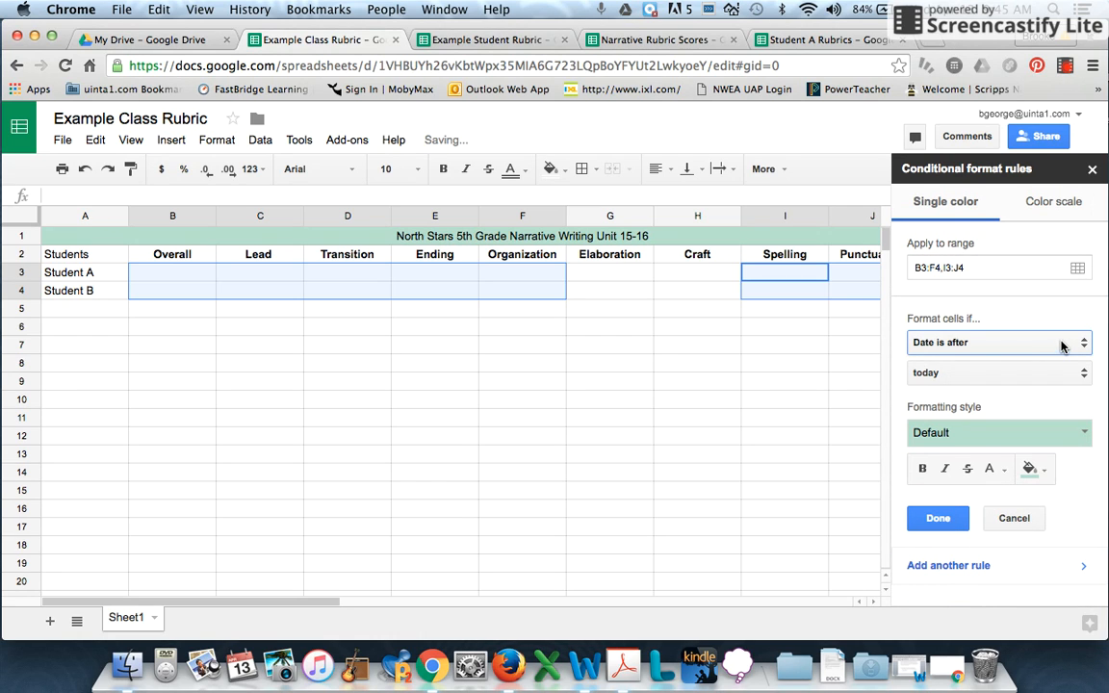
left_click(1067, 343)
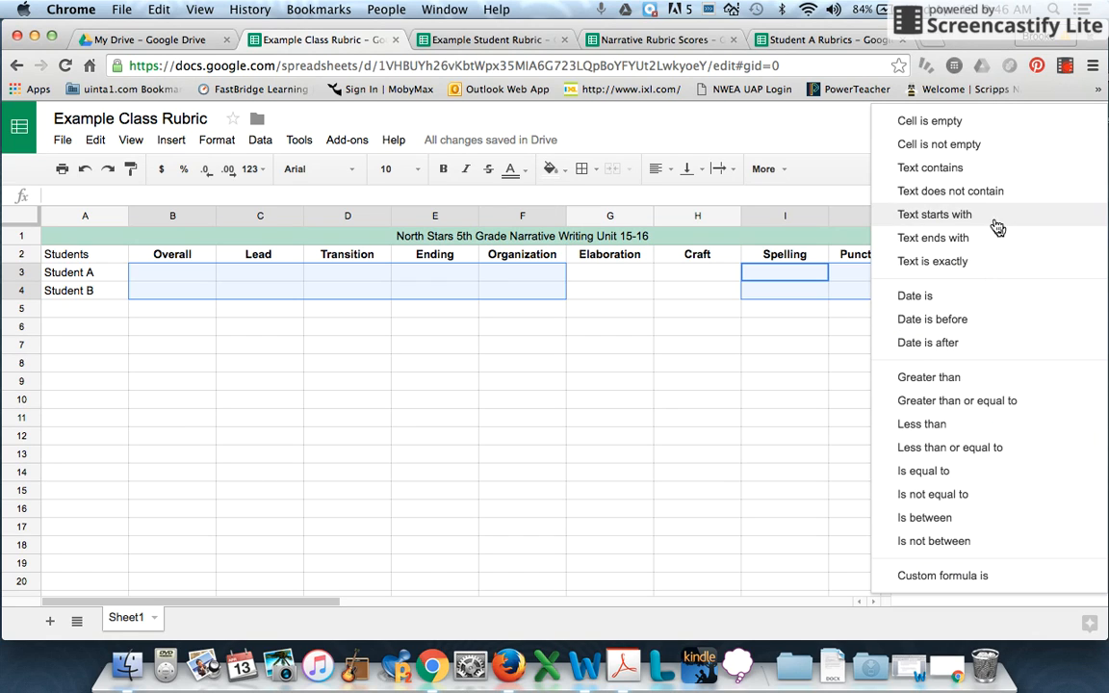
left_click(972, 179)
left_click(922, 376)
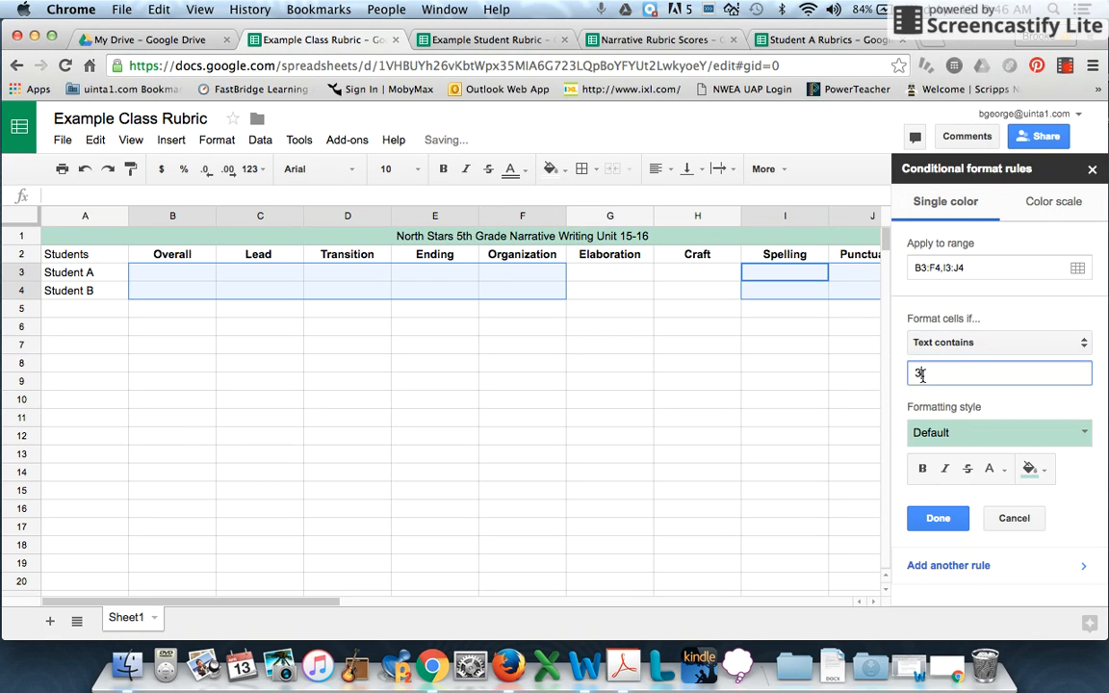
key("BackSpace")
type("4")
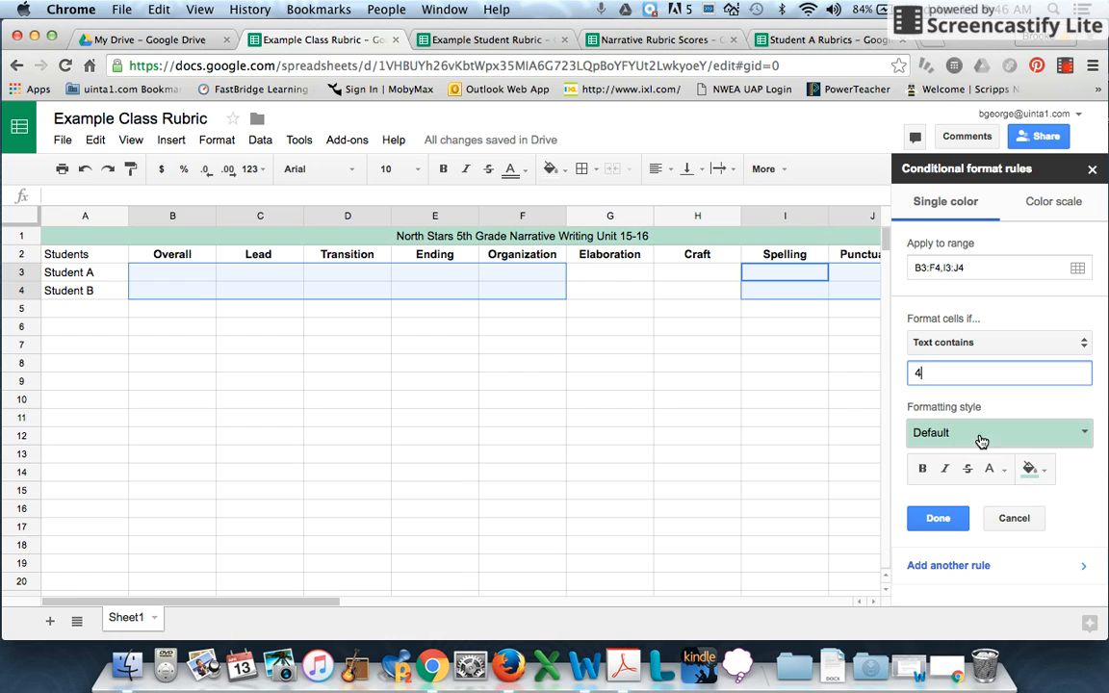
Give the "Text contains 4" rule a light blue background and save the rule.
left_click(1078, 435)
left_click(1080, 438)
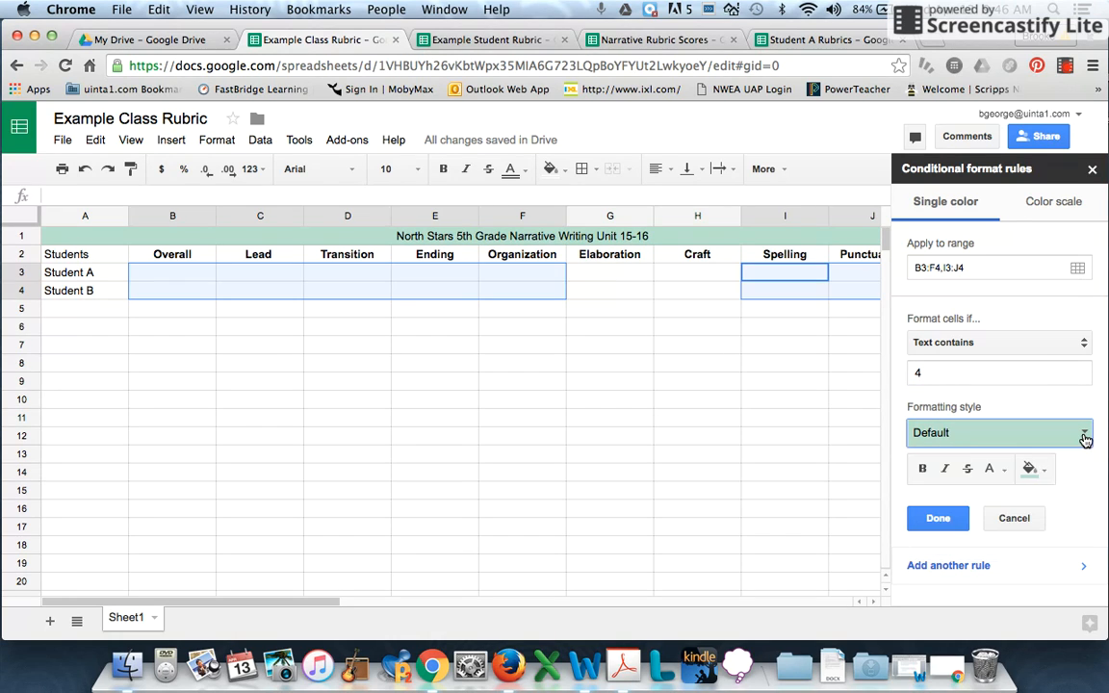
left_click(1044, 475)
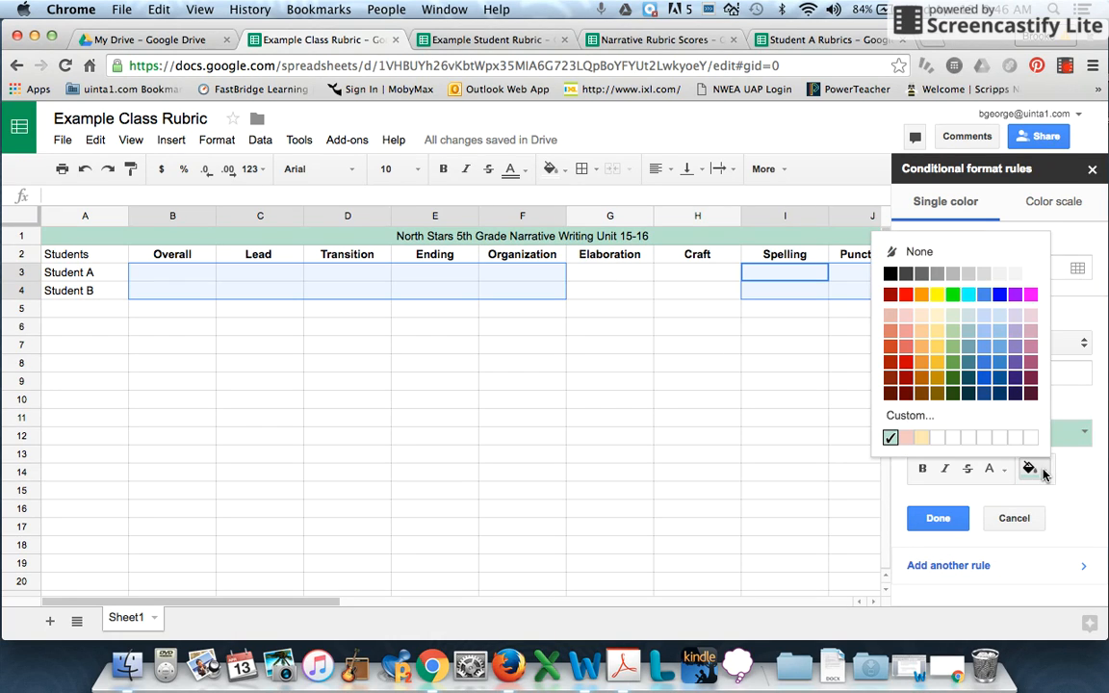
left_click(984, 347)
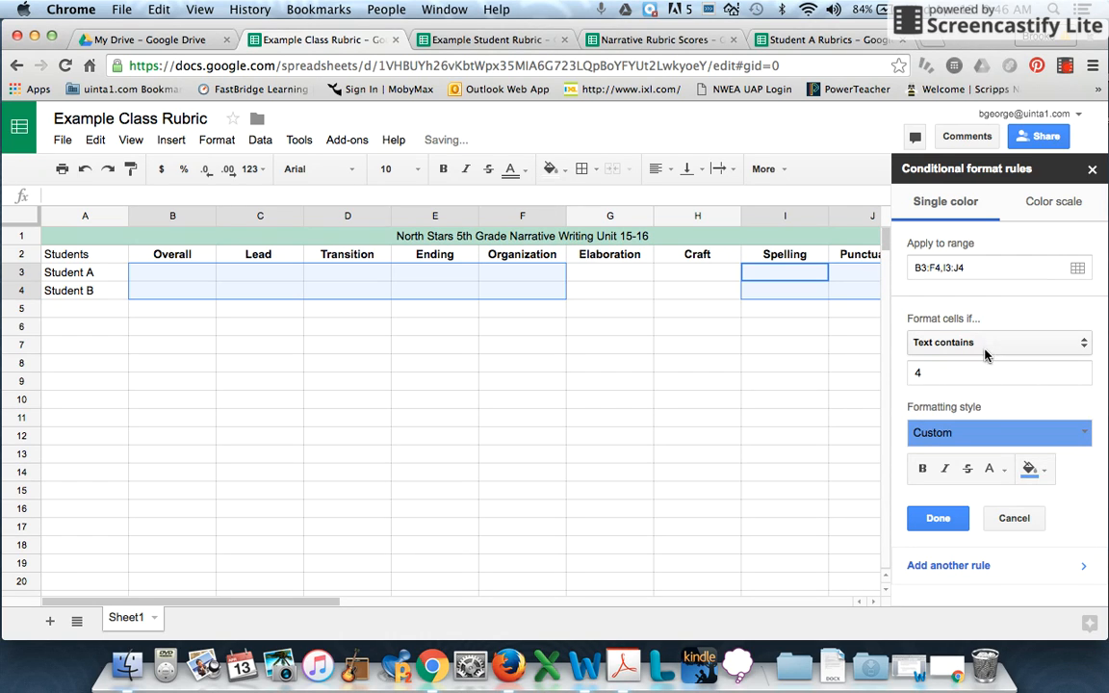
left_click(1034, 472)
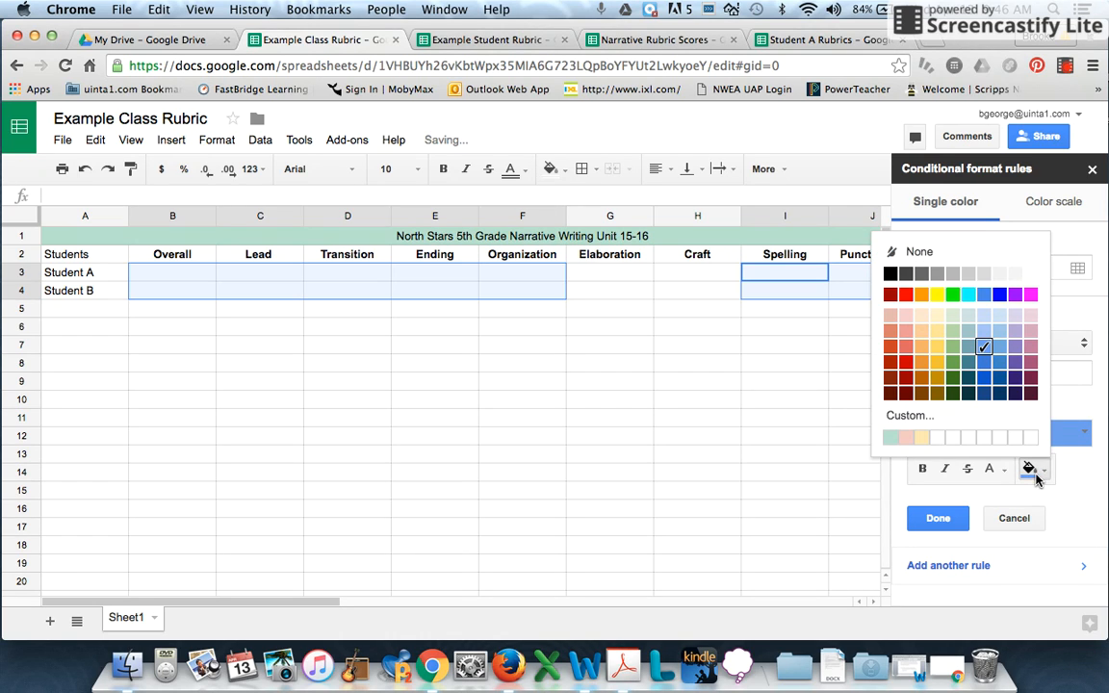
left_click(984, 347)
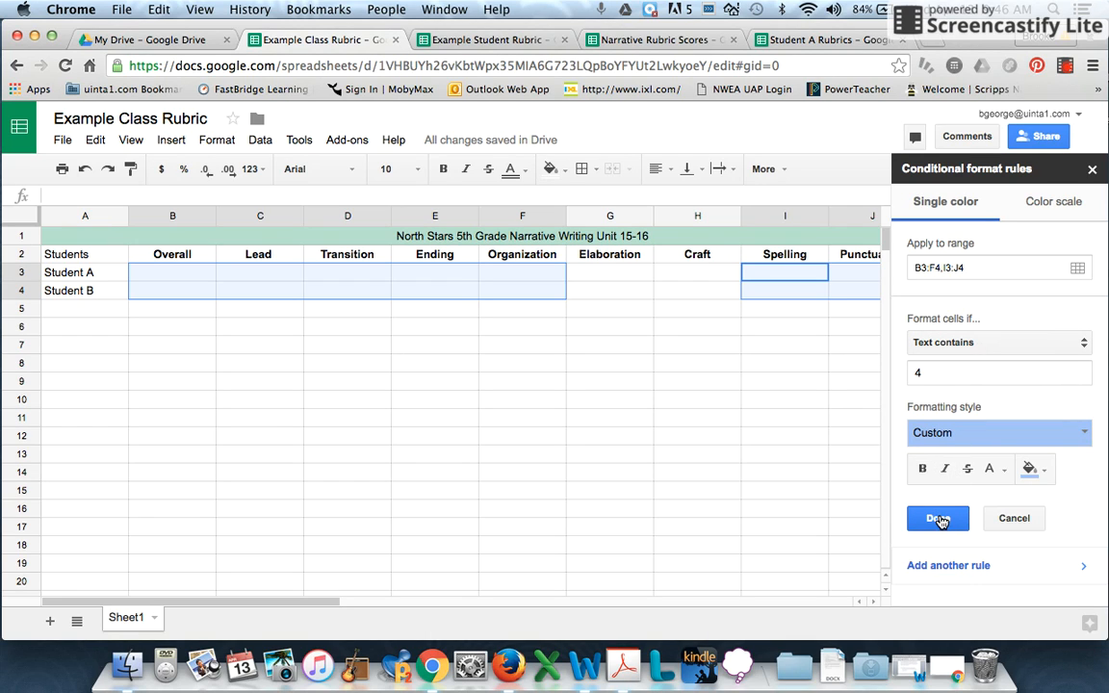
left_click(939, 521)
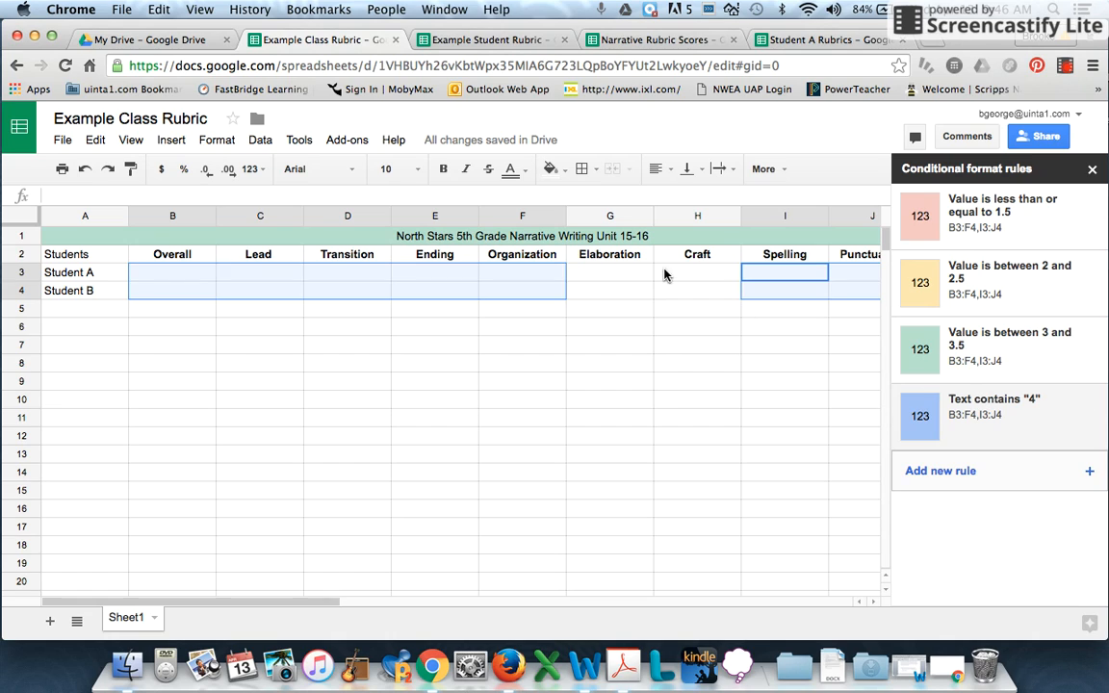
Test the red rule by entering 1.5 and then 0 as Student A's Overall score.
left_click(174, 273)
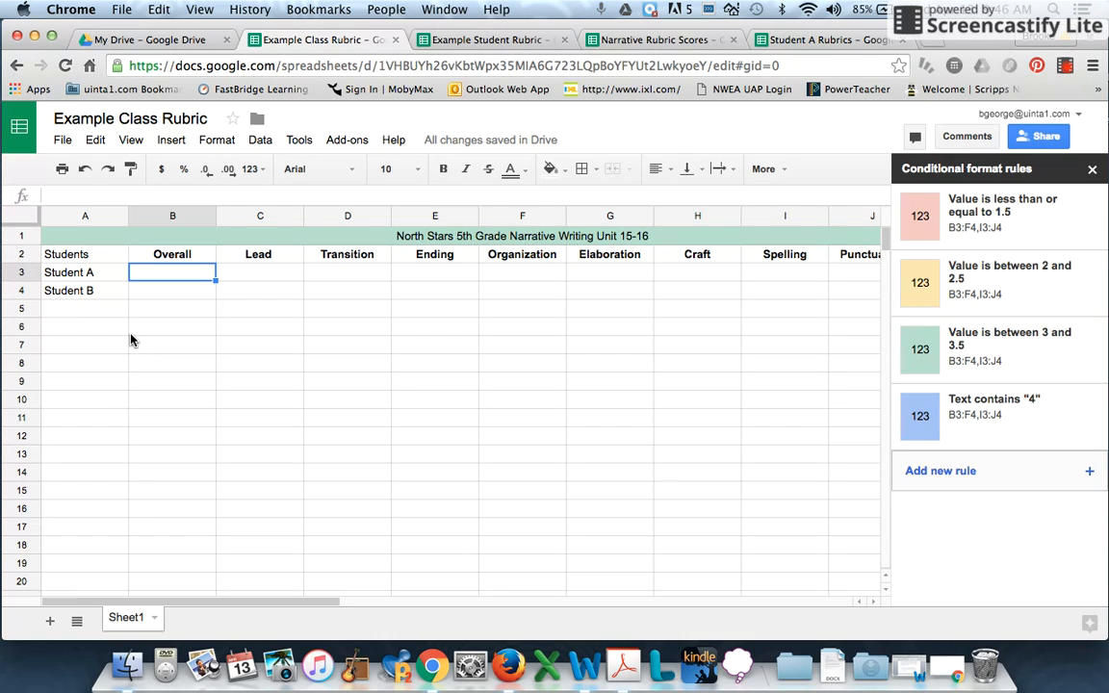
type("1.5")
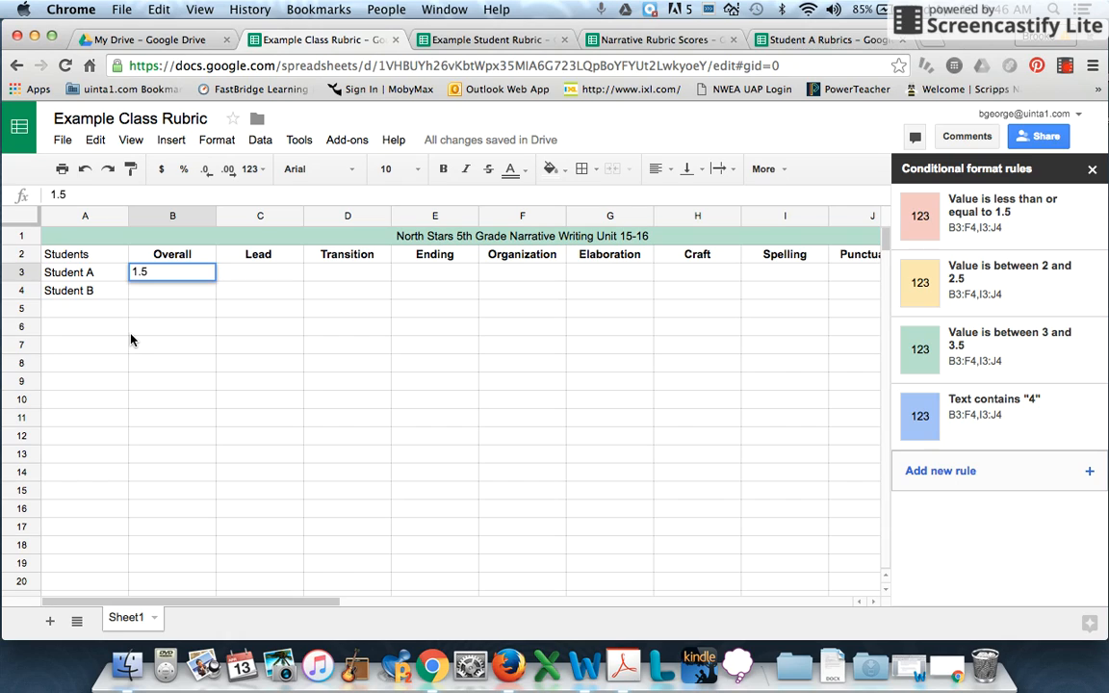
key("Return")
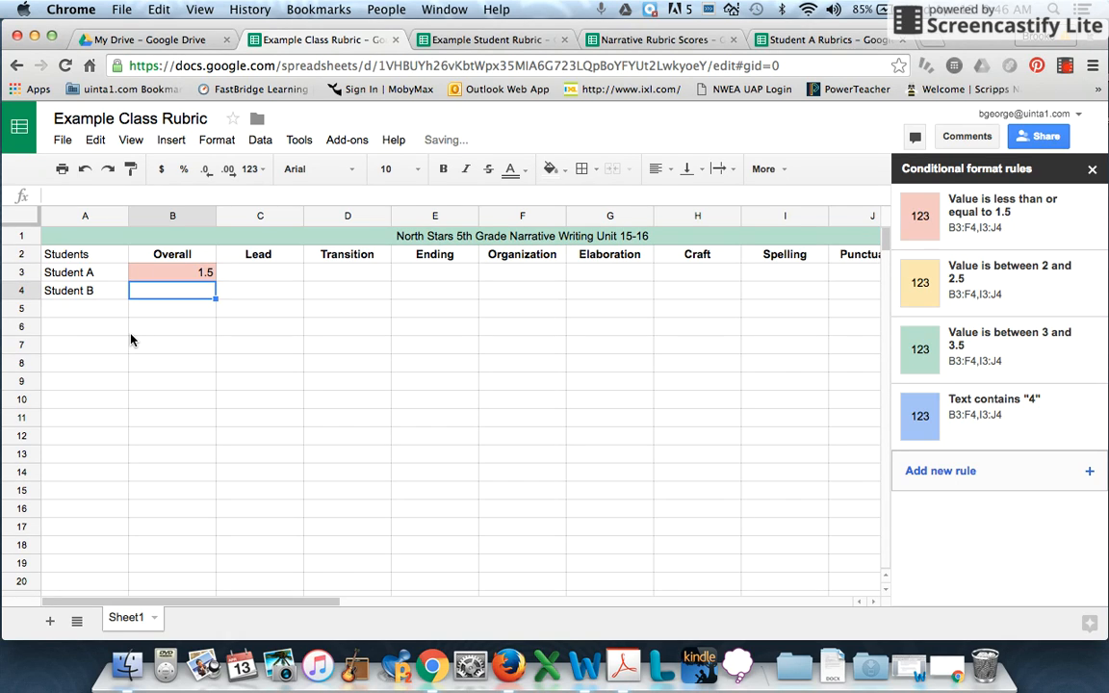
key("Up")
type("0")
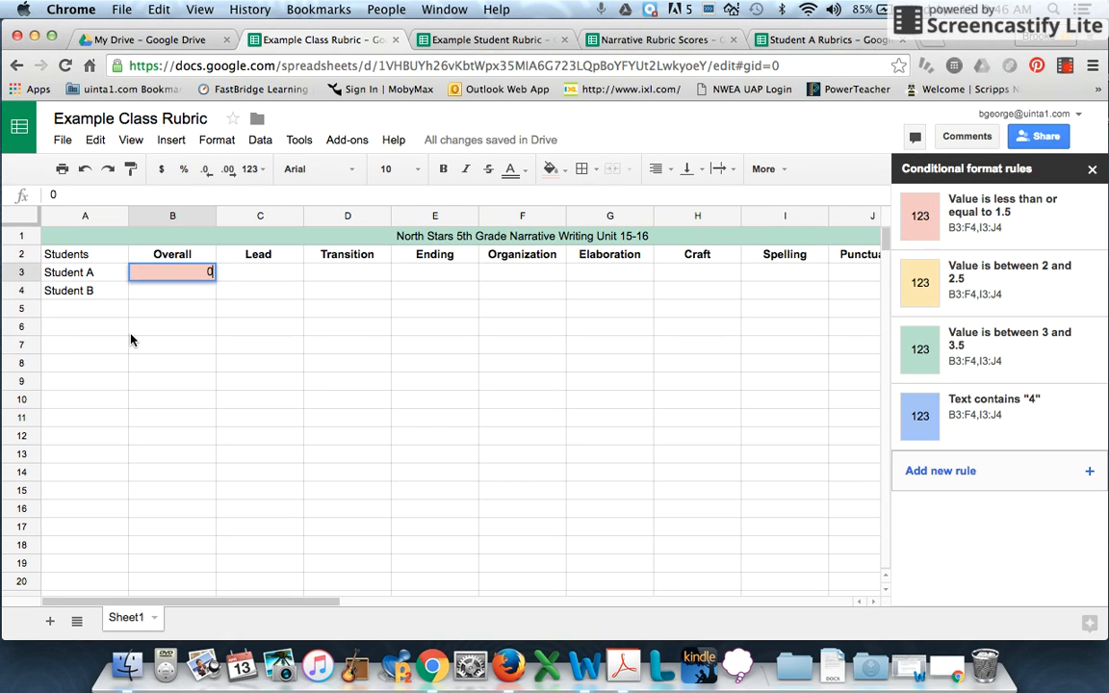
key("Return")
key("Up")
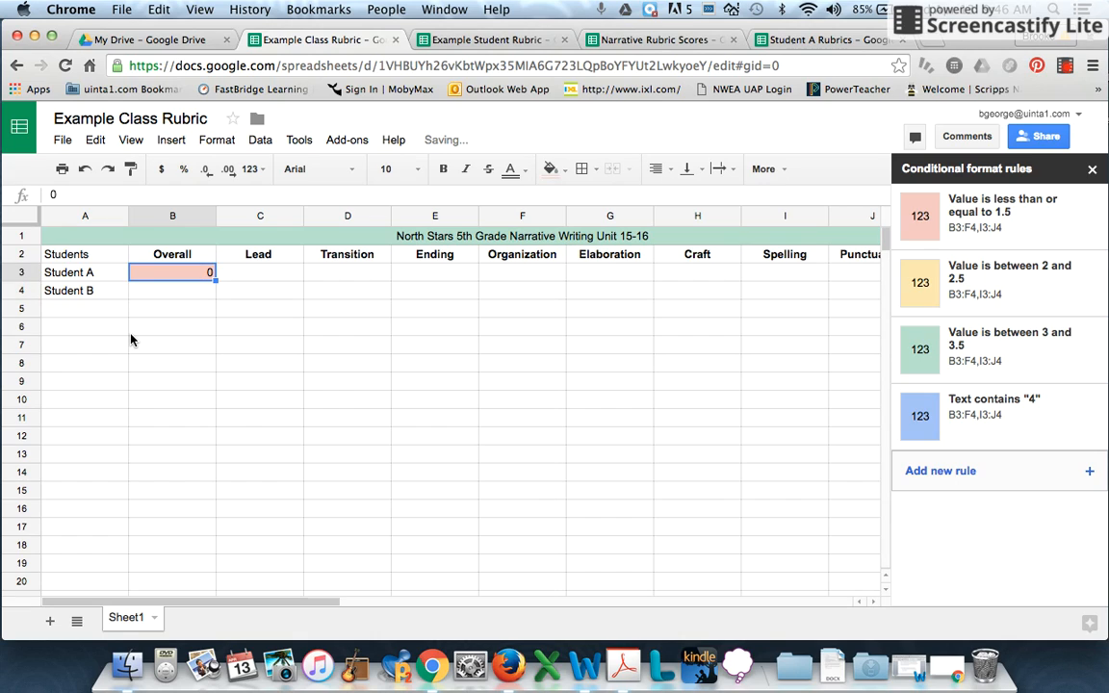
Test the yellow and green rules by entering 2.5 and then 3 as Student A's Overall score.
type("2.5")
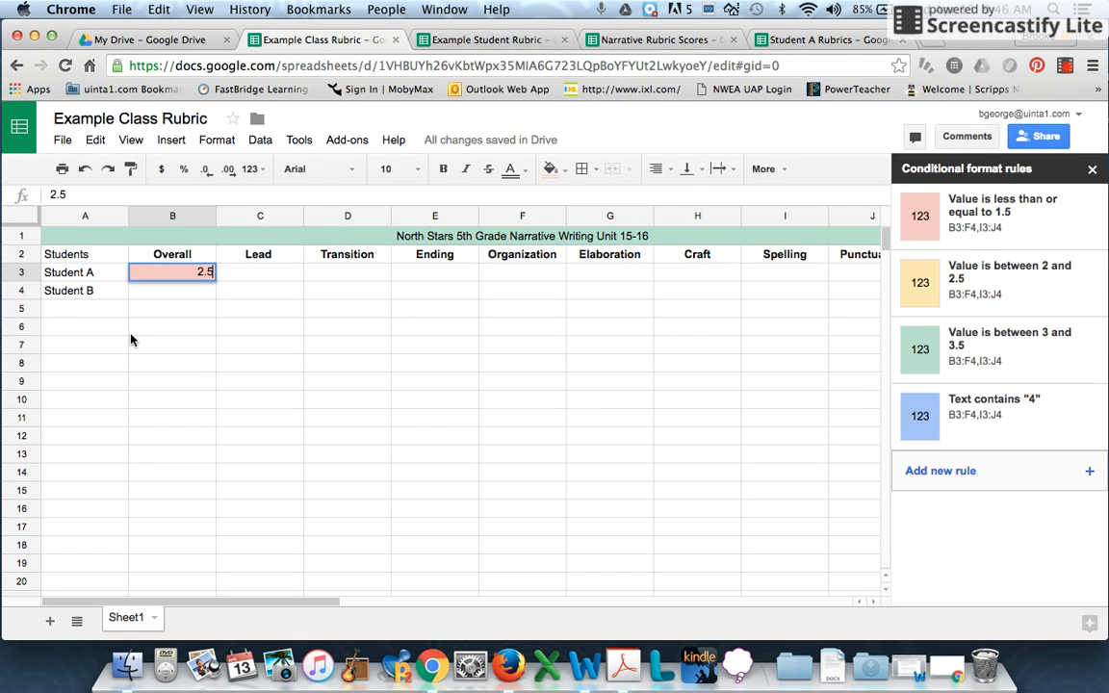
key("Tab")
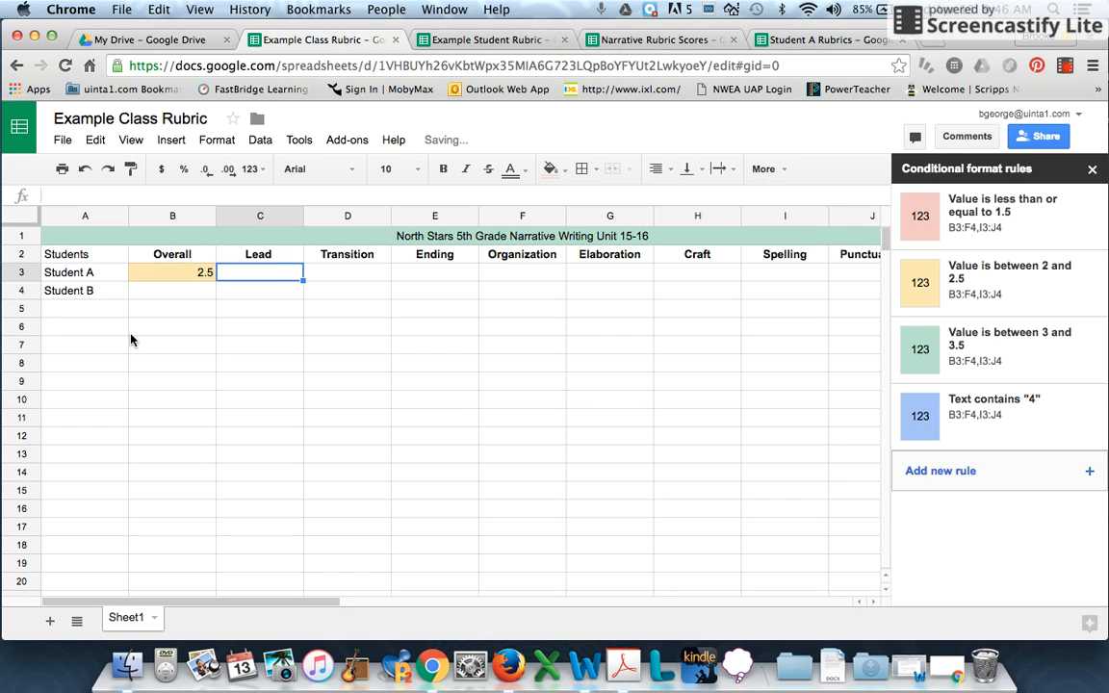
key("Left")
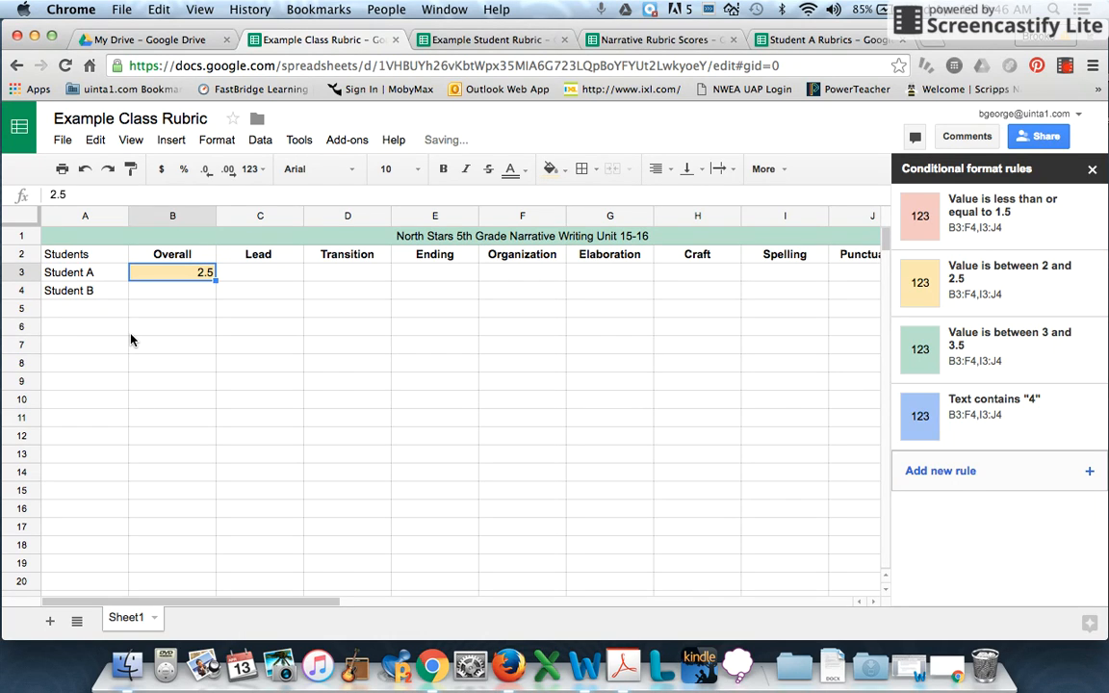
type("3")
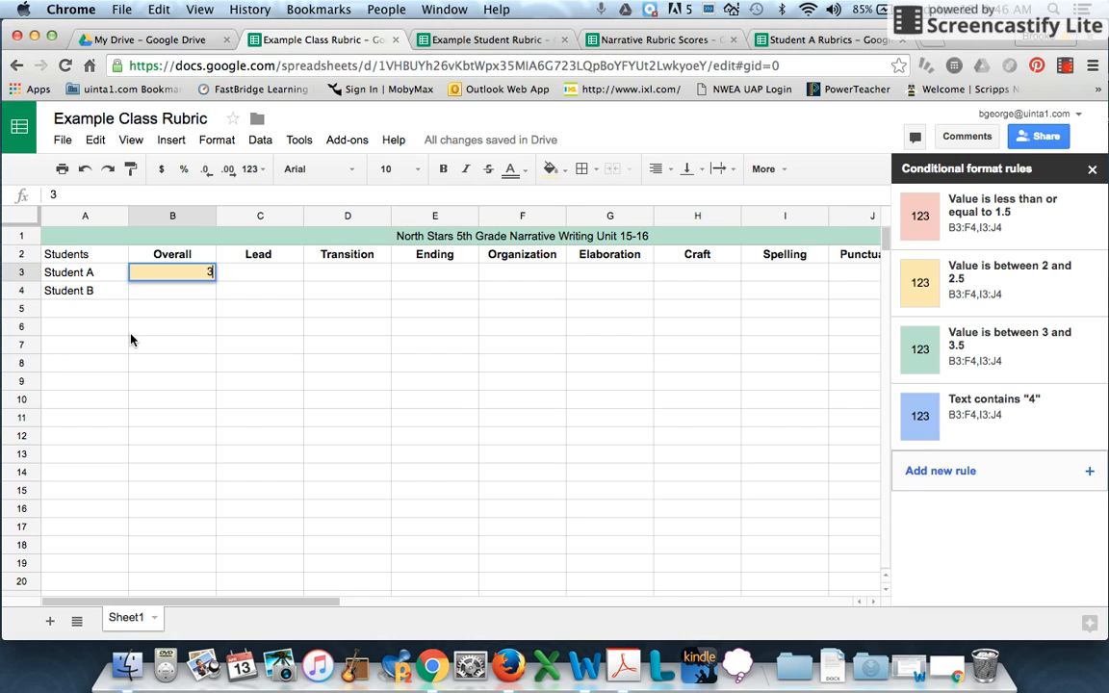
key("Tab")
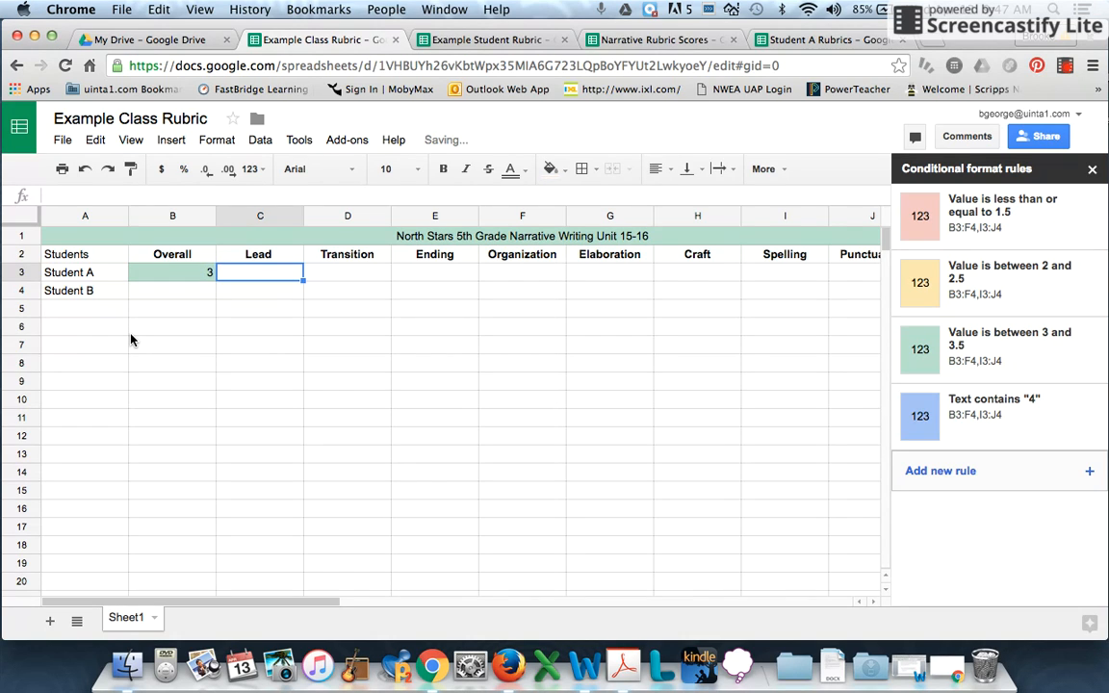
Test the blue rule by entering 4 as Student A's Overall and Ending scores.
key("Left")
type("4")
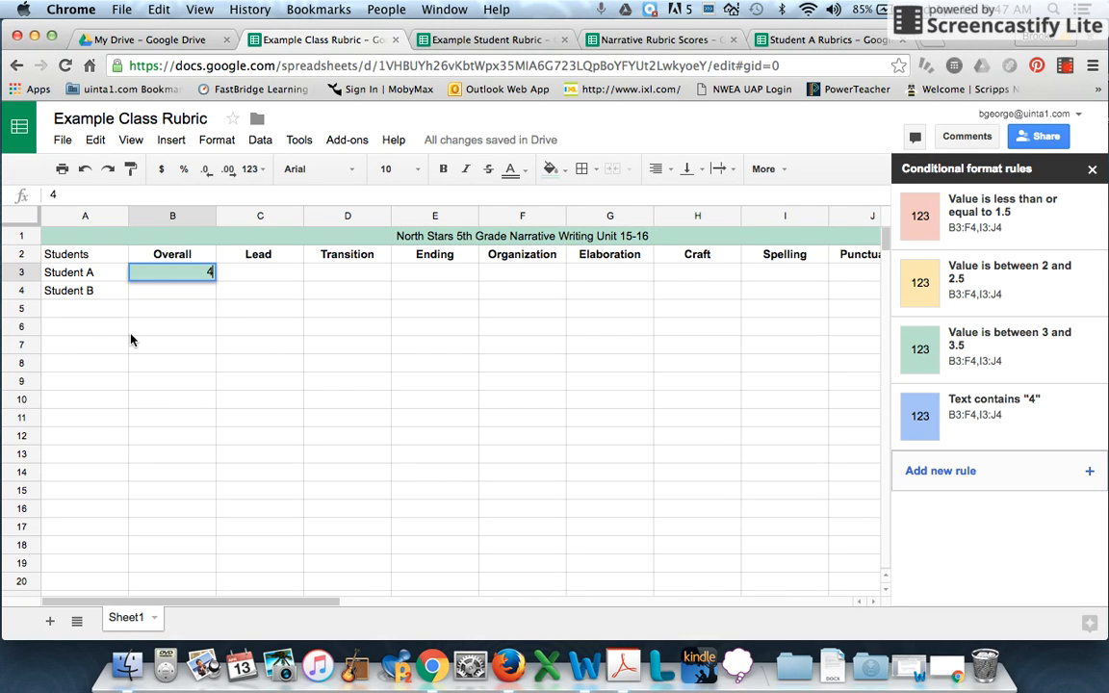
key("Tab")
key("Left")
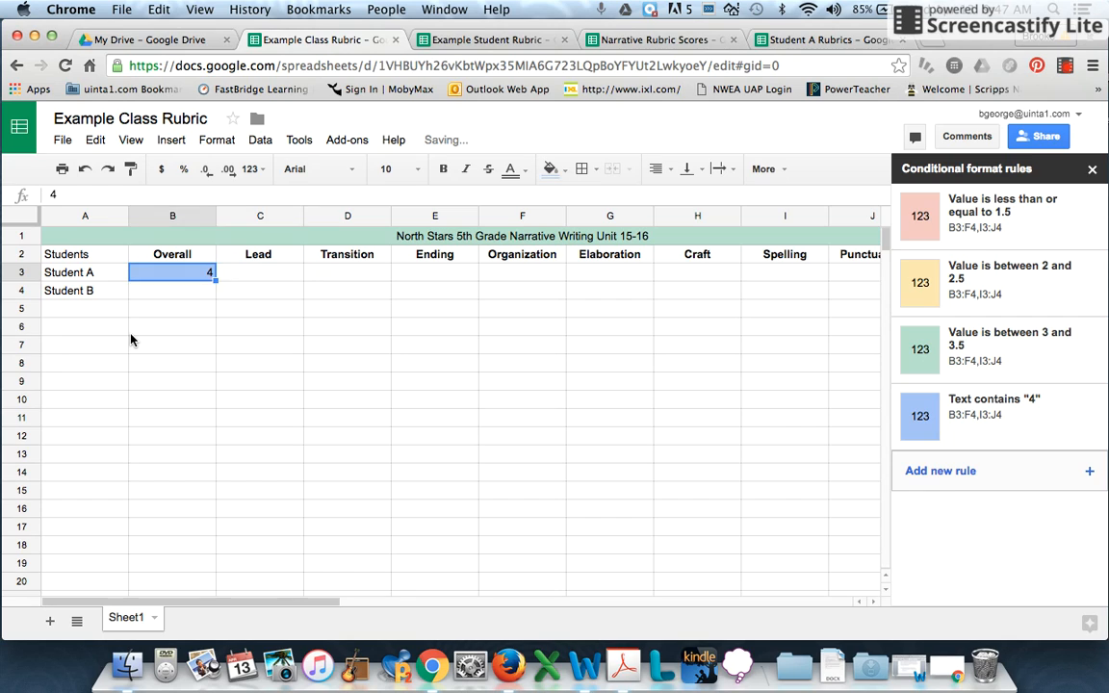
key("Tab")
key("Tab")
key("Tab")
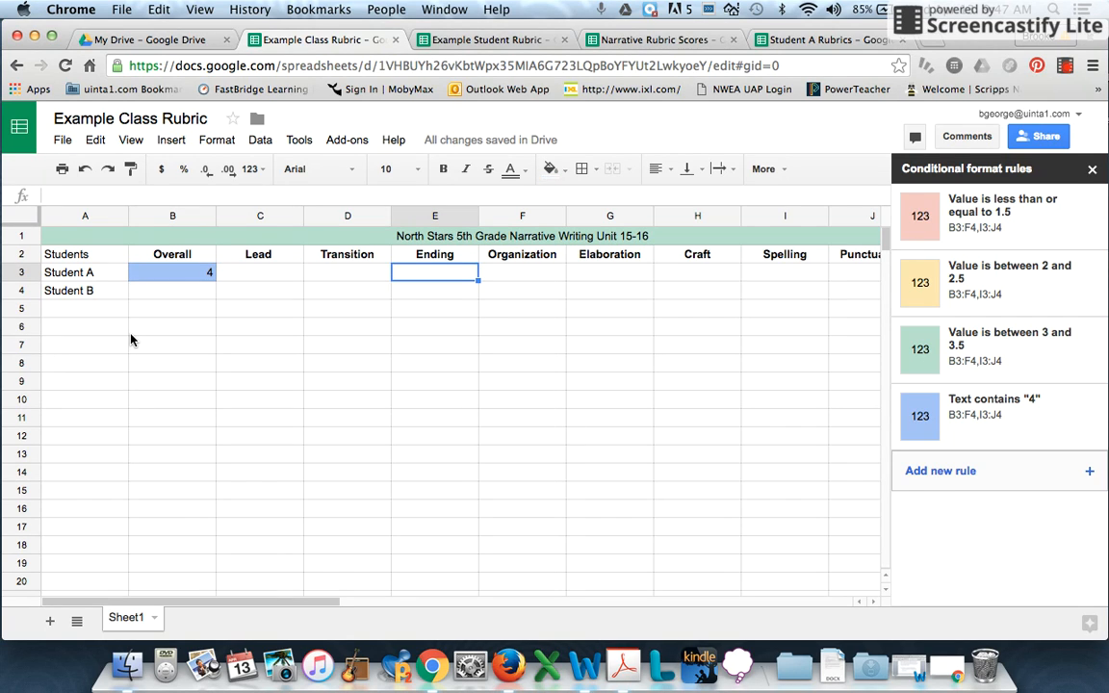
type("4")
key("Tab")
key("Tab")
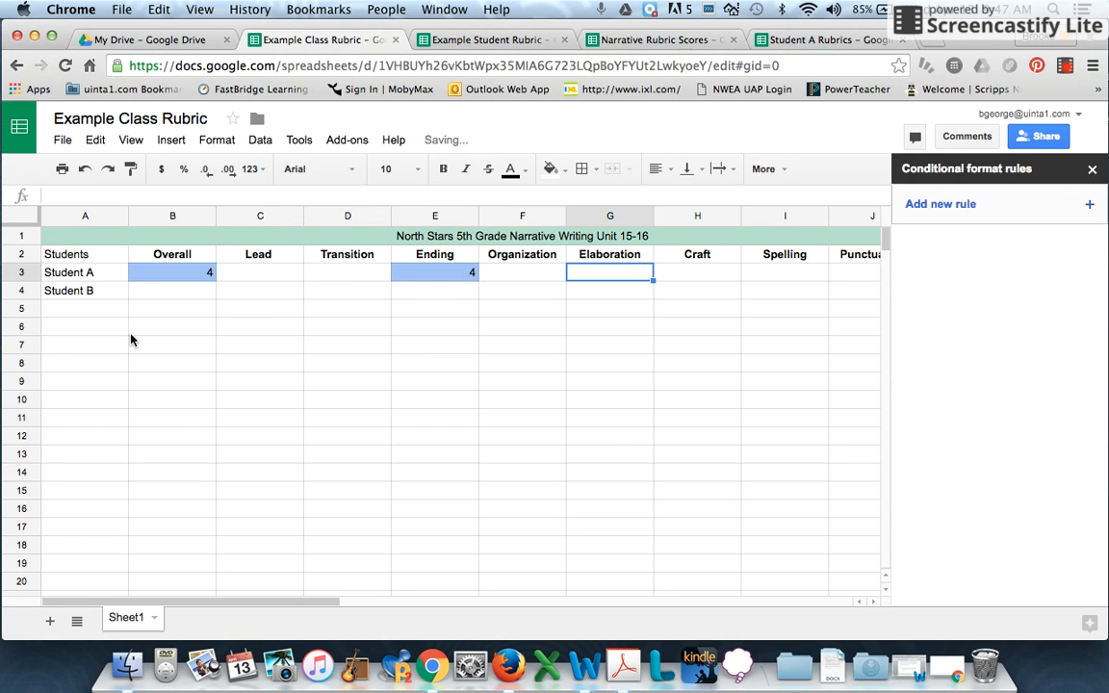
Test a score outside the rules by entering 5 for Student A's Organization, and clear it again.
key("shift+Tab")
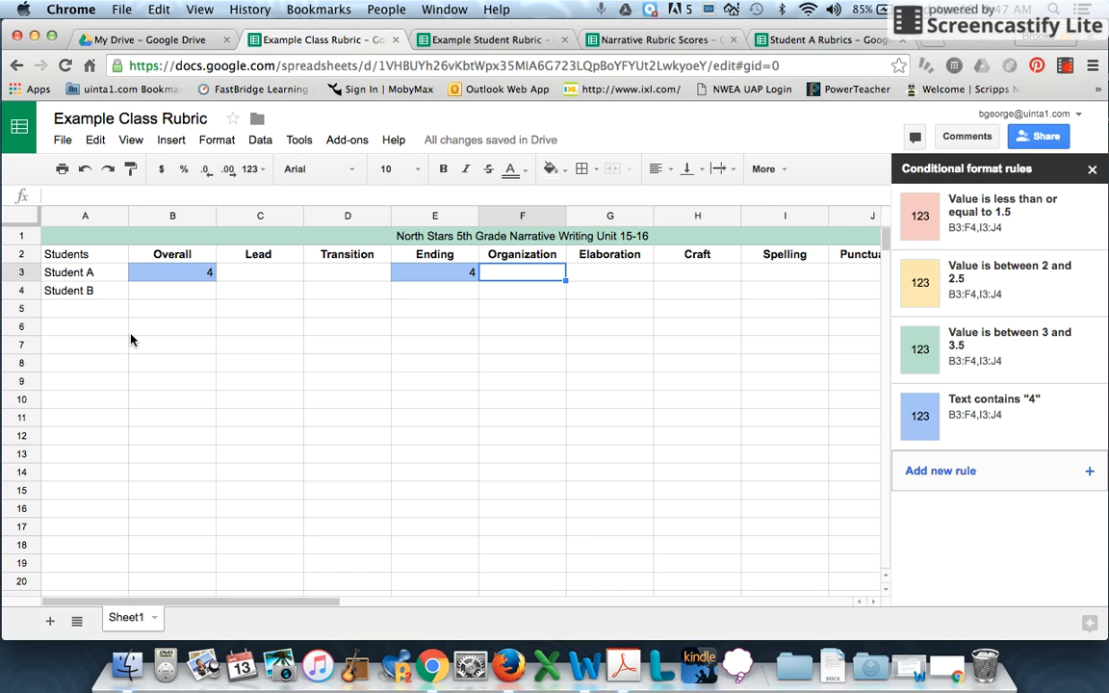
type("5")
key("Return")
key("Up")
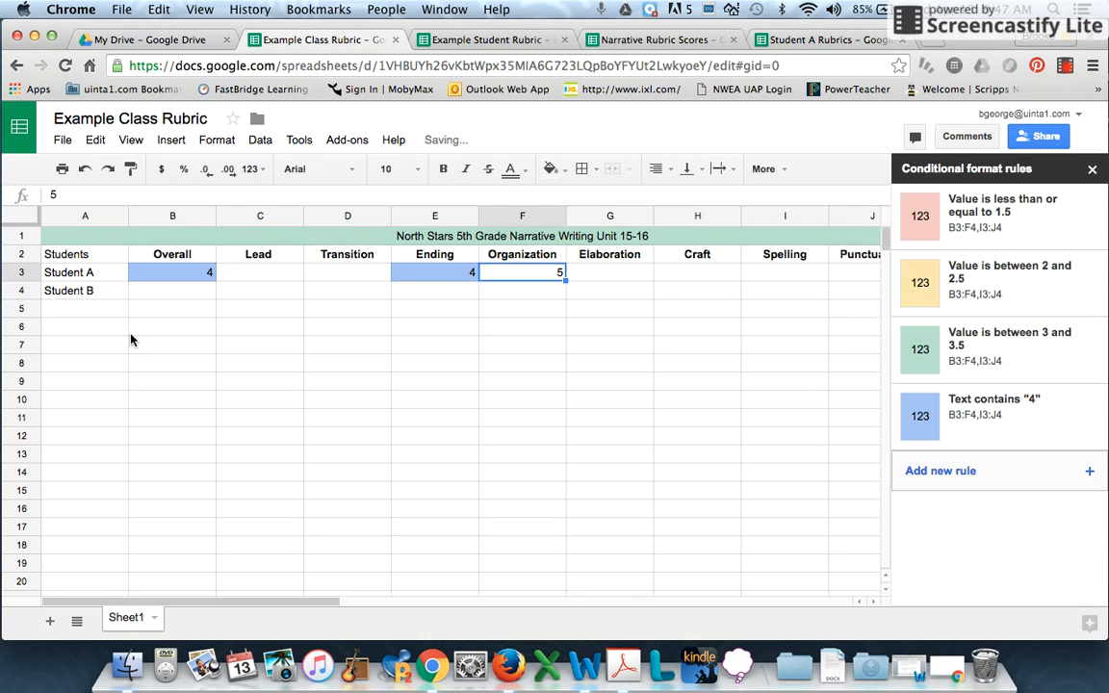
key("Delete")
Test the Elaboration column by entering a score of 2 for Student A, and clear it again.
key("Right")
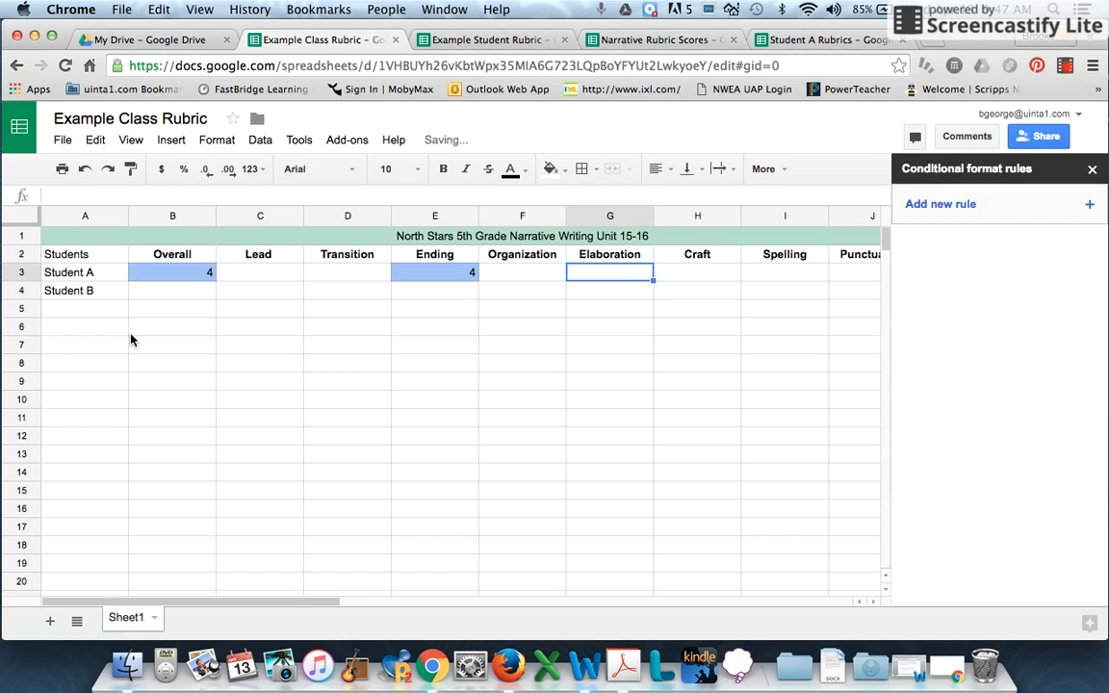
type("2")
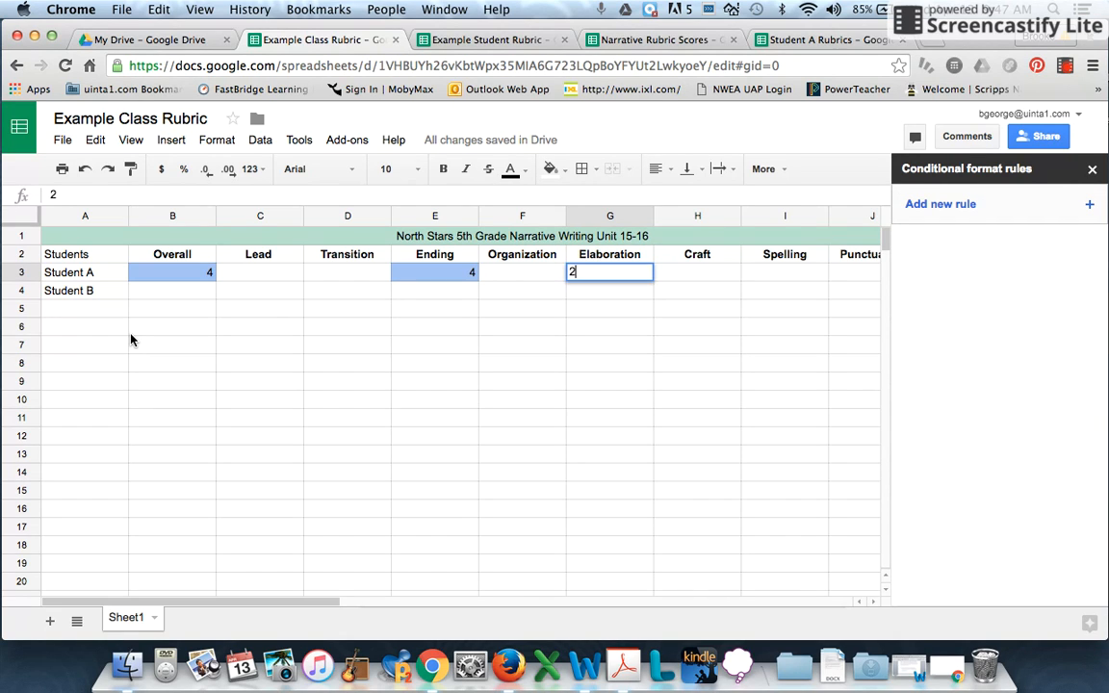
key("Return")
key("Up")
key("Right")
key("Left")
key("Delete")
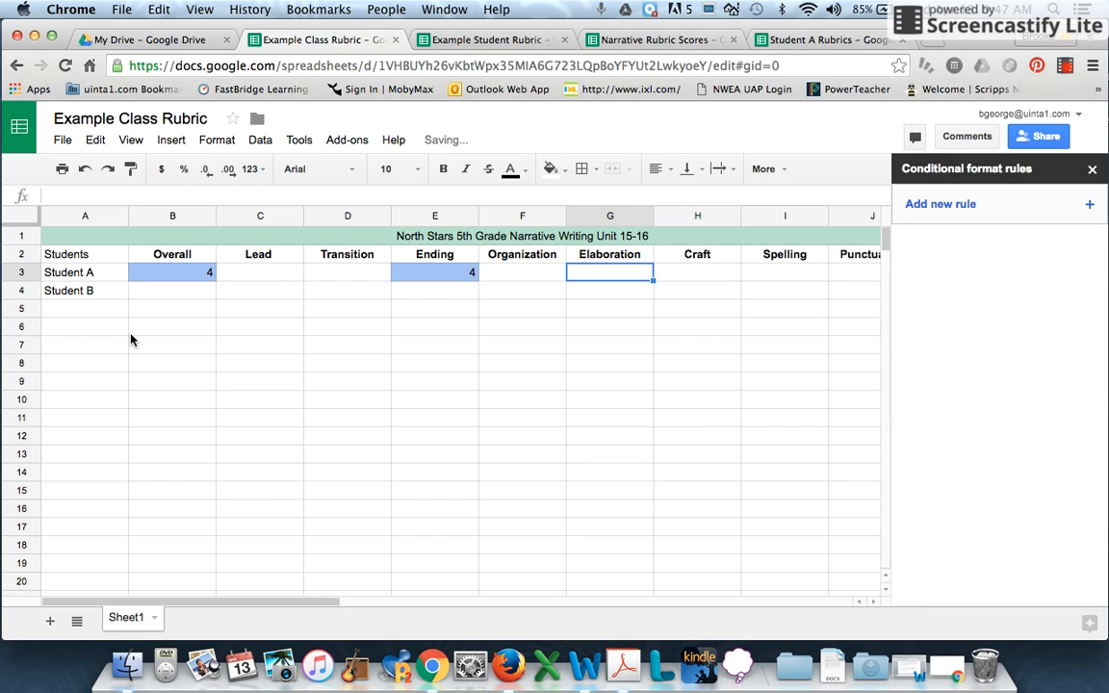
key("Left")
key("Left")
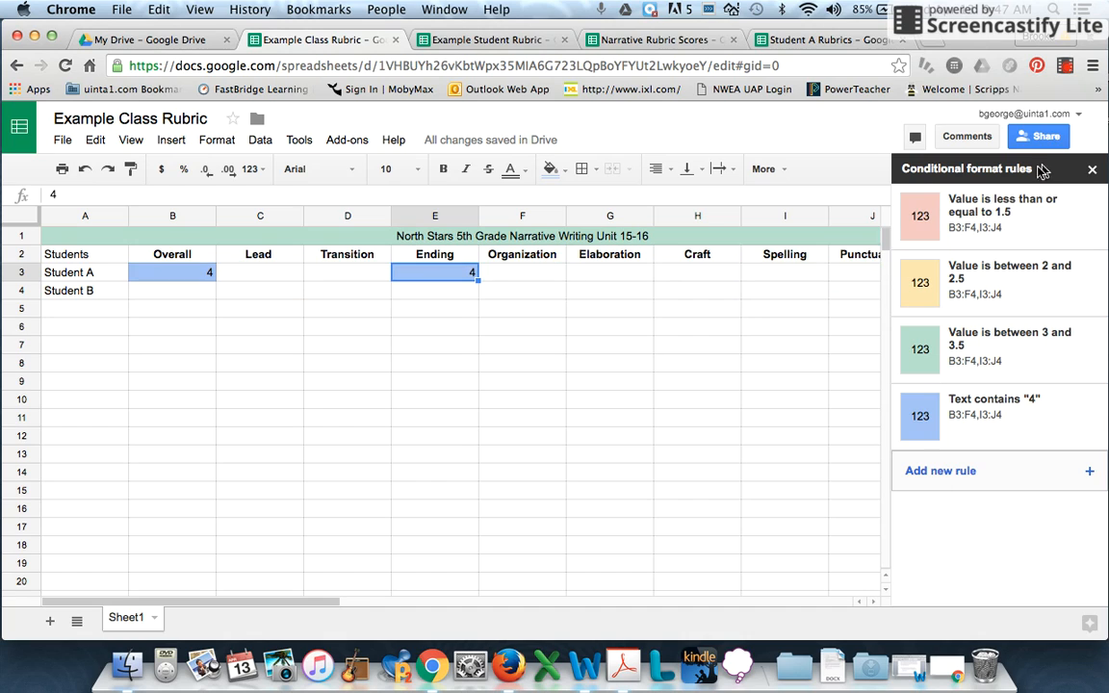
left_click(1064, 70)
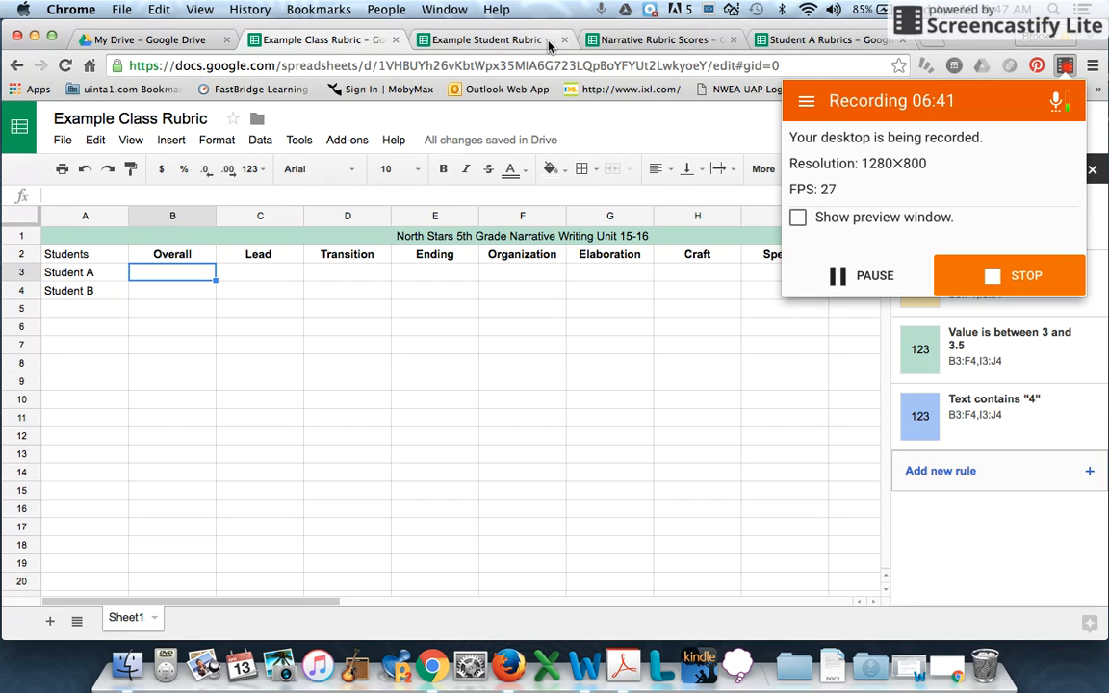
Switch to the Narrative Rubric Scores spreadsheet and examine the conditional format rules of its Elaboration and Lead columns.
left_click(654, 39)
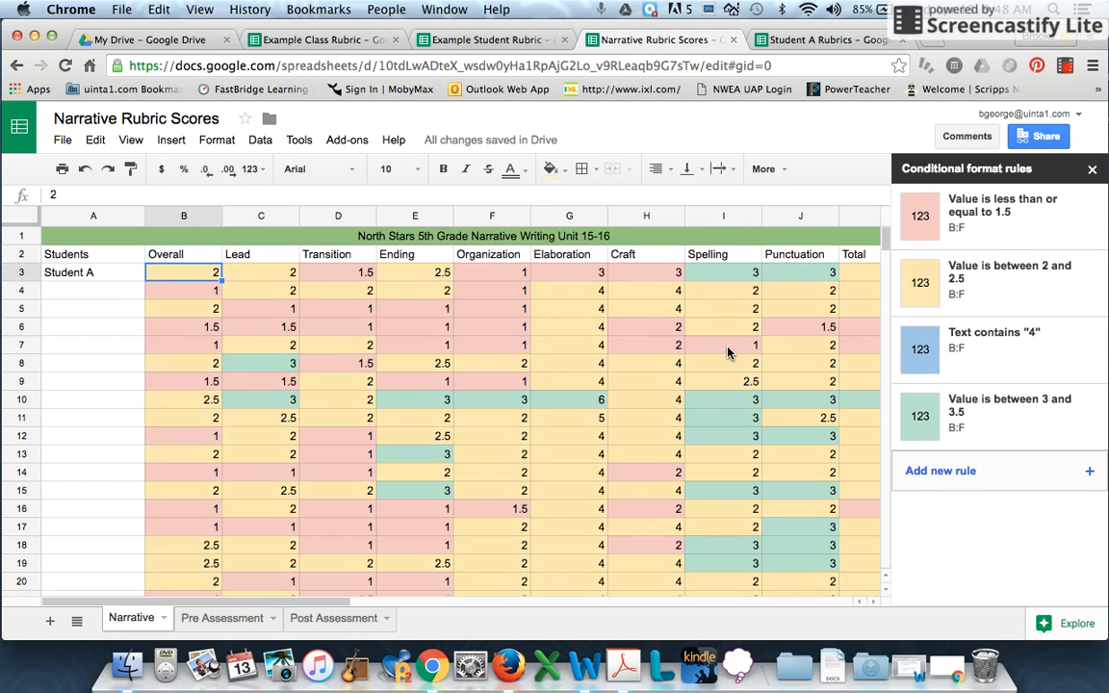
left_click(565, 274)
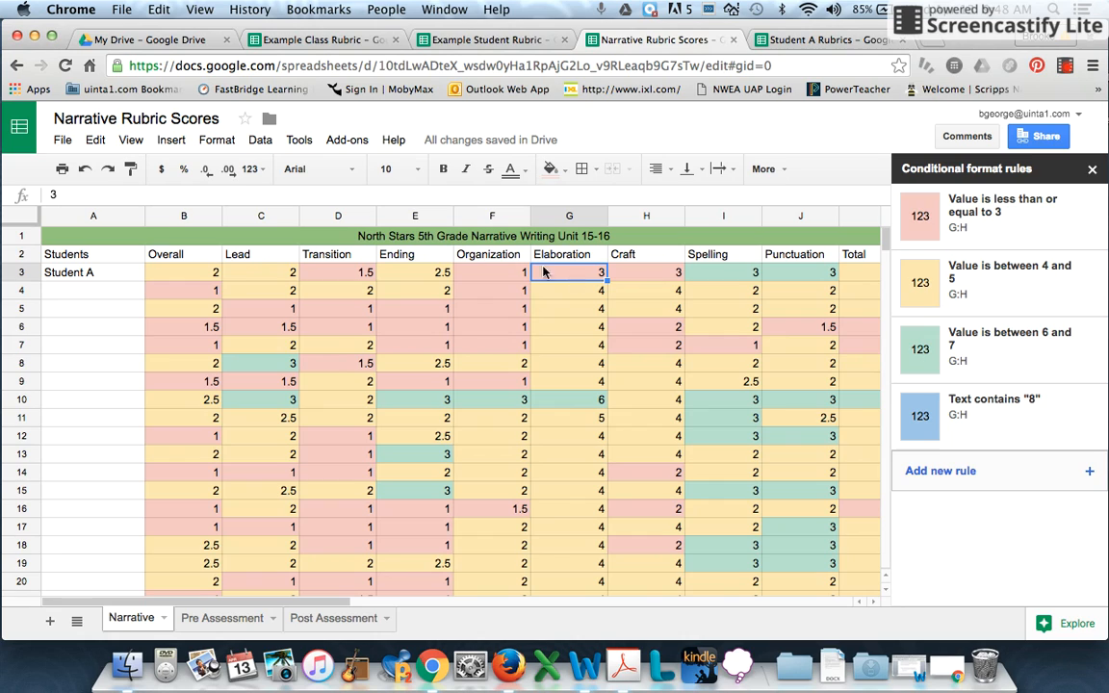
left_click(266, 369)
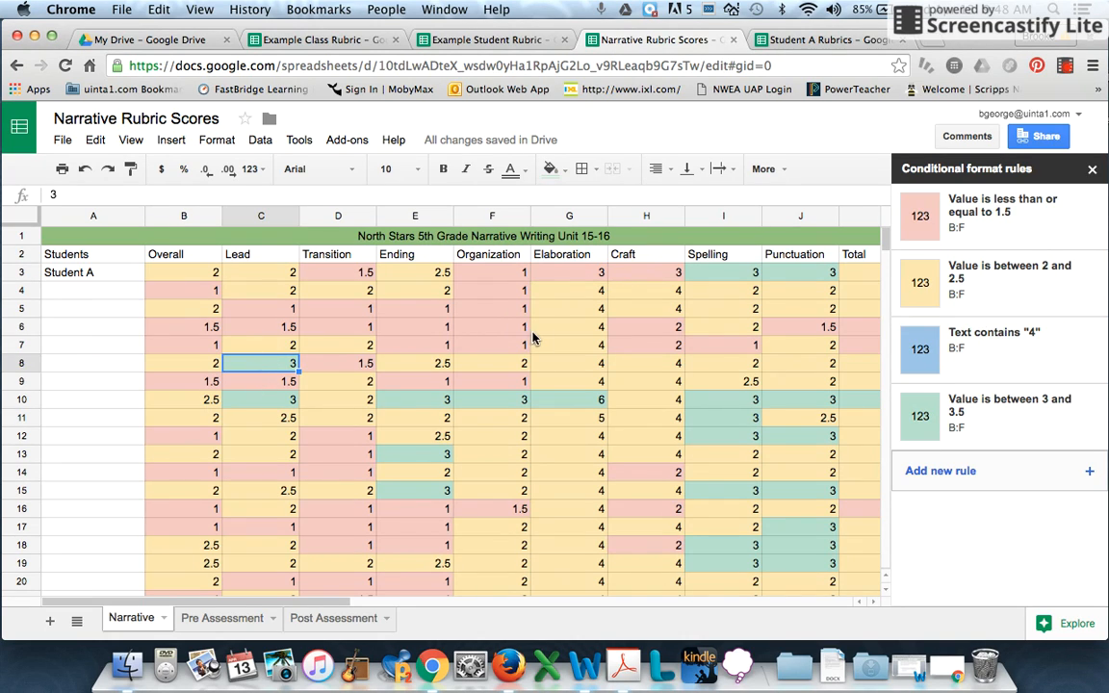
Examine the conditional format rules of the Elaboration column using Student A's Elaboration score.
left_click(582, 278)
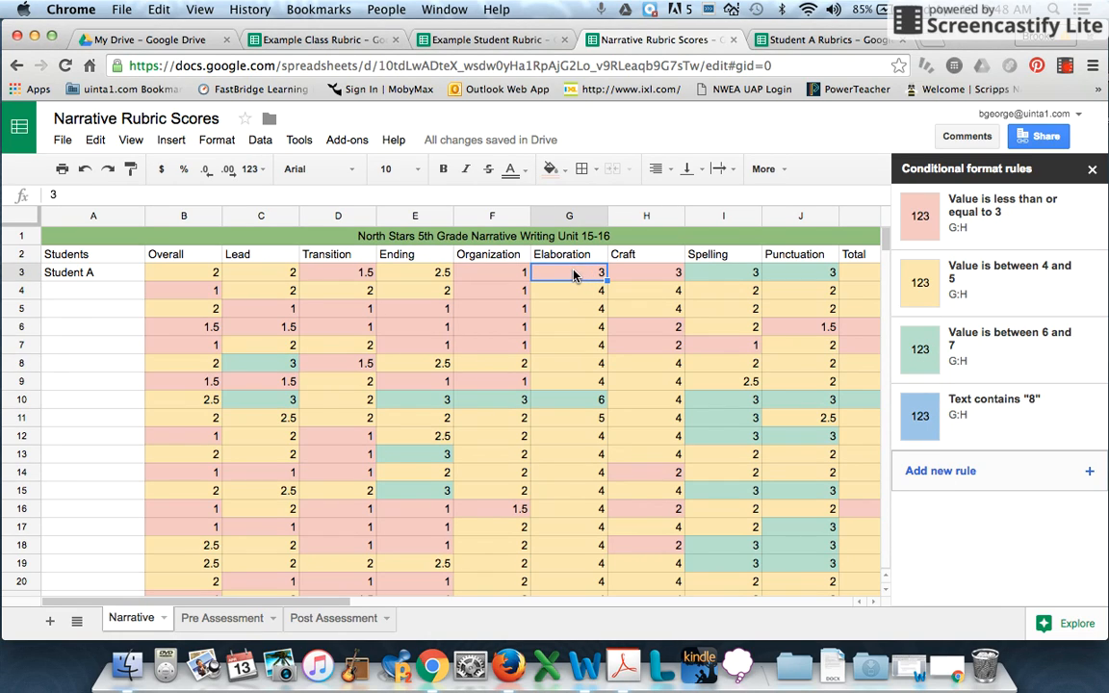
left_click(1065, 69)
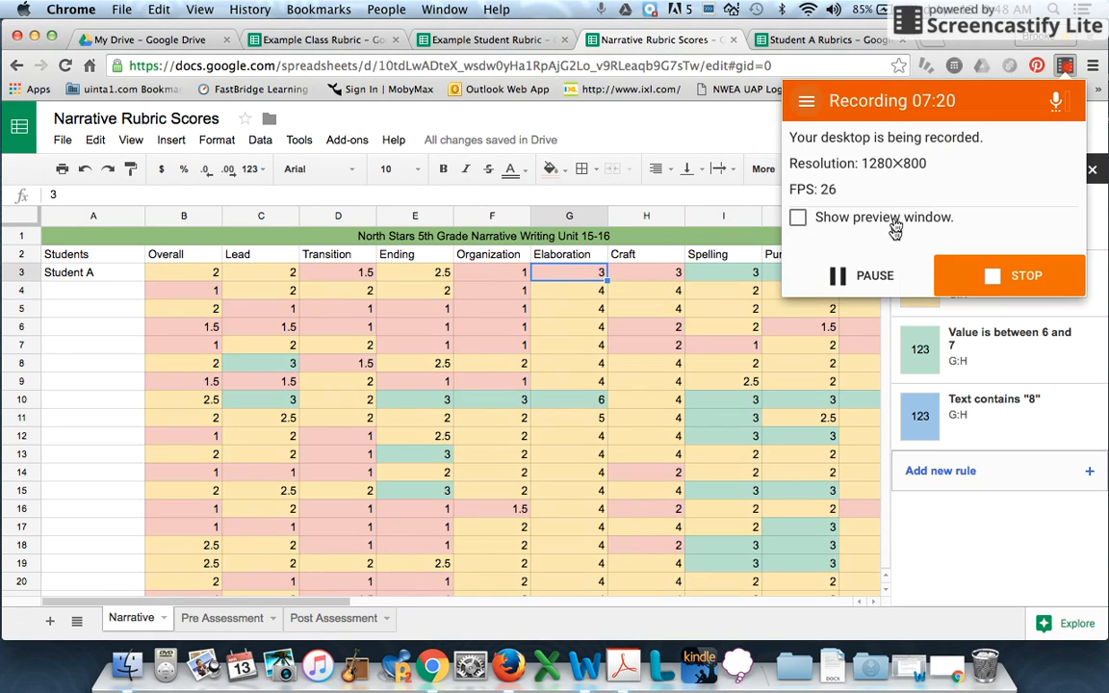
left_click(852, 275)
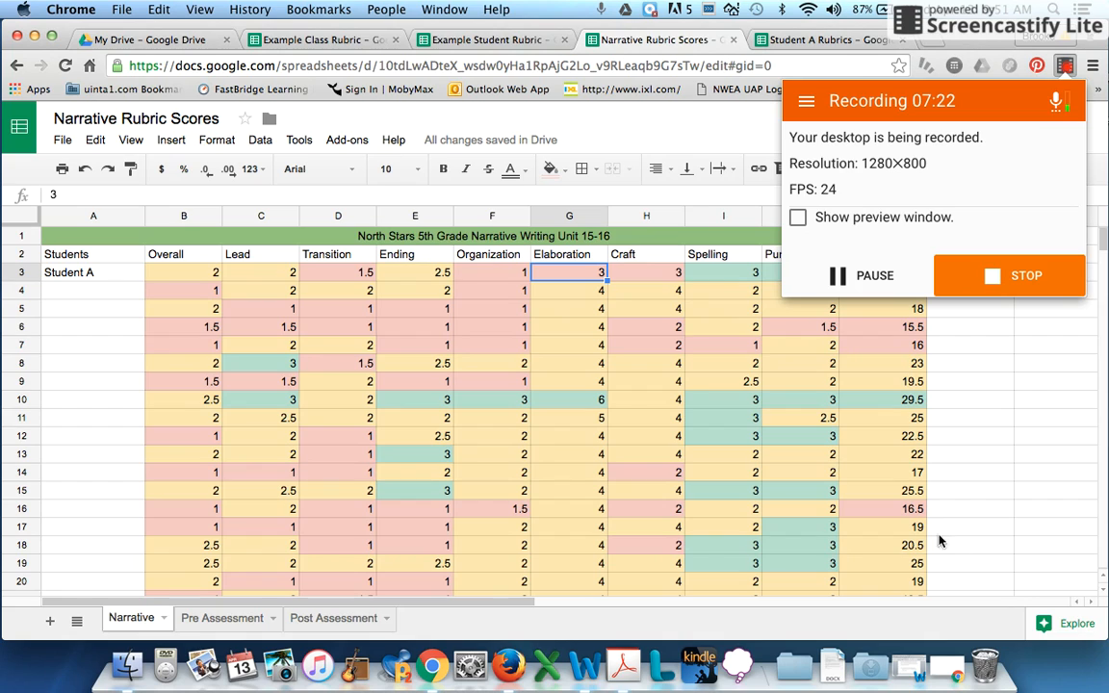
left_click(976, 443)
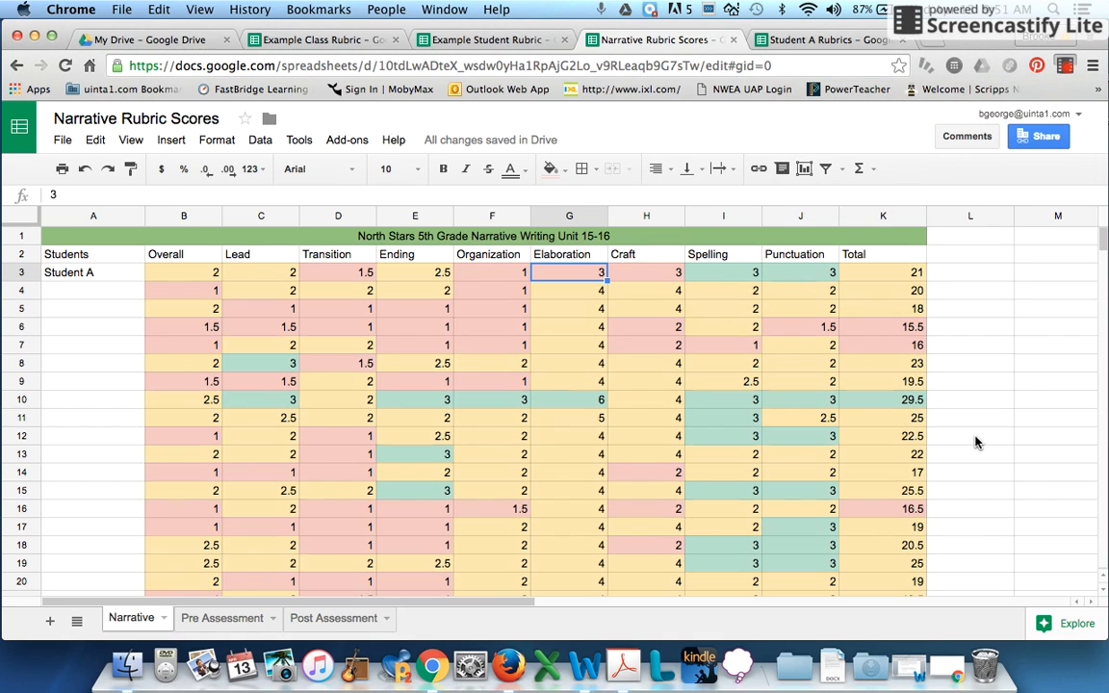
Examine the conditional format rules of the Total column in the Narrative Rubric Scores sheet, then close the rules.
left_click(872, 275)
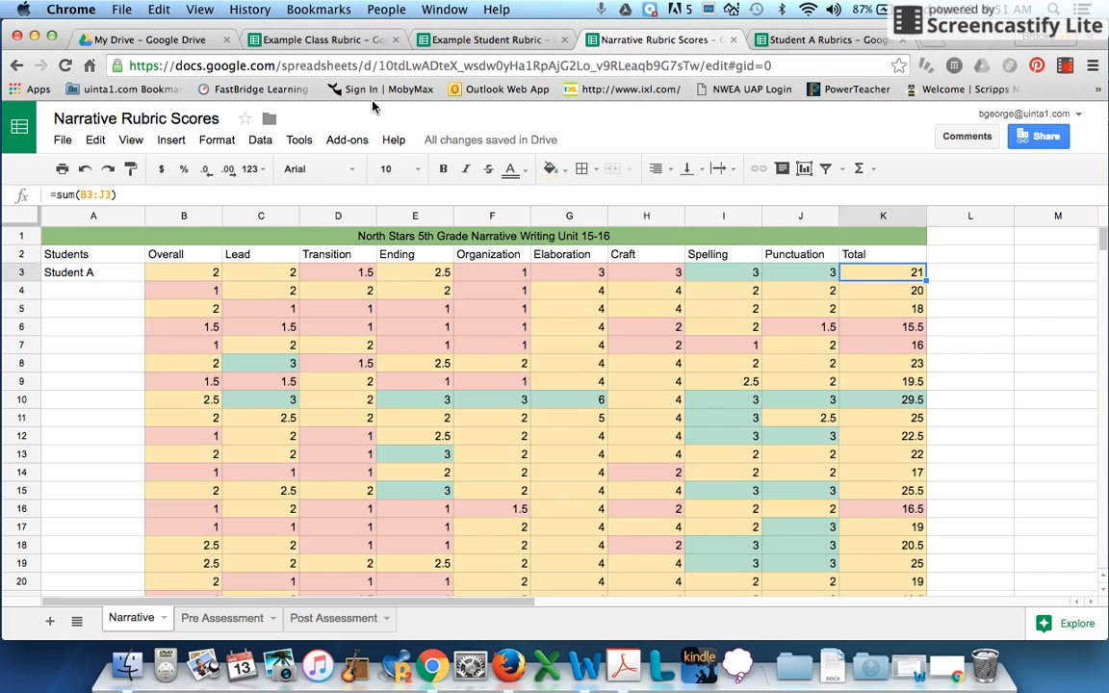
left_click(198, 142)
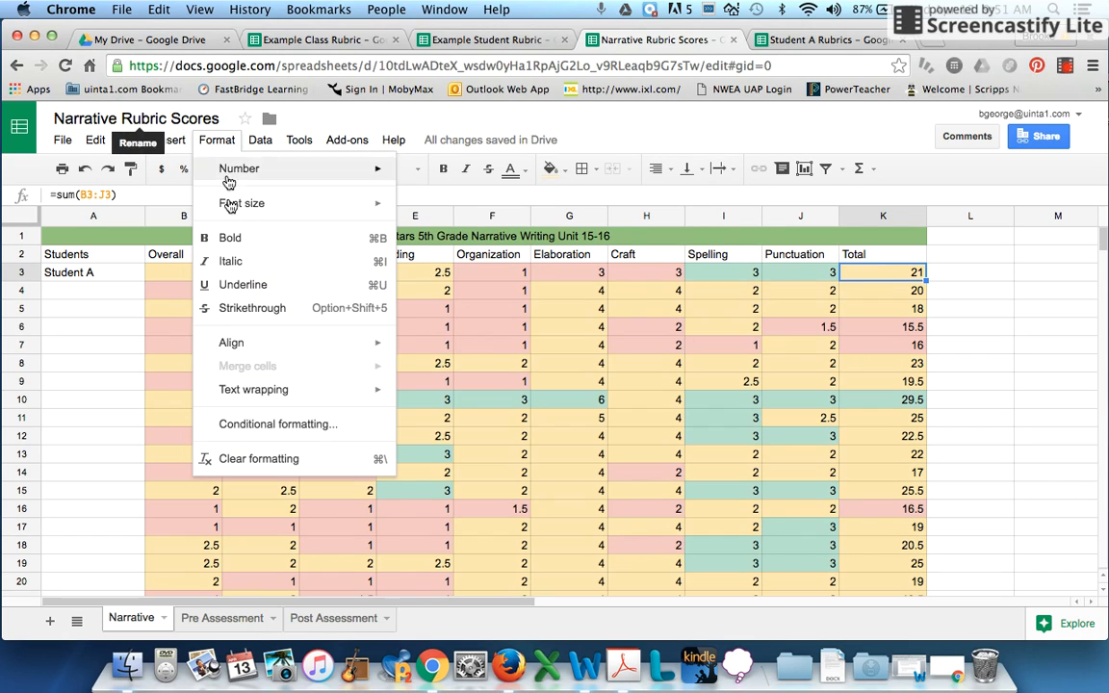
left_click(293, 428)
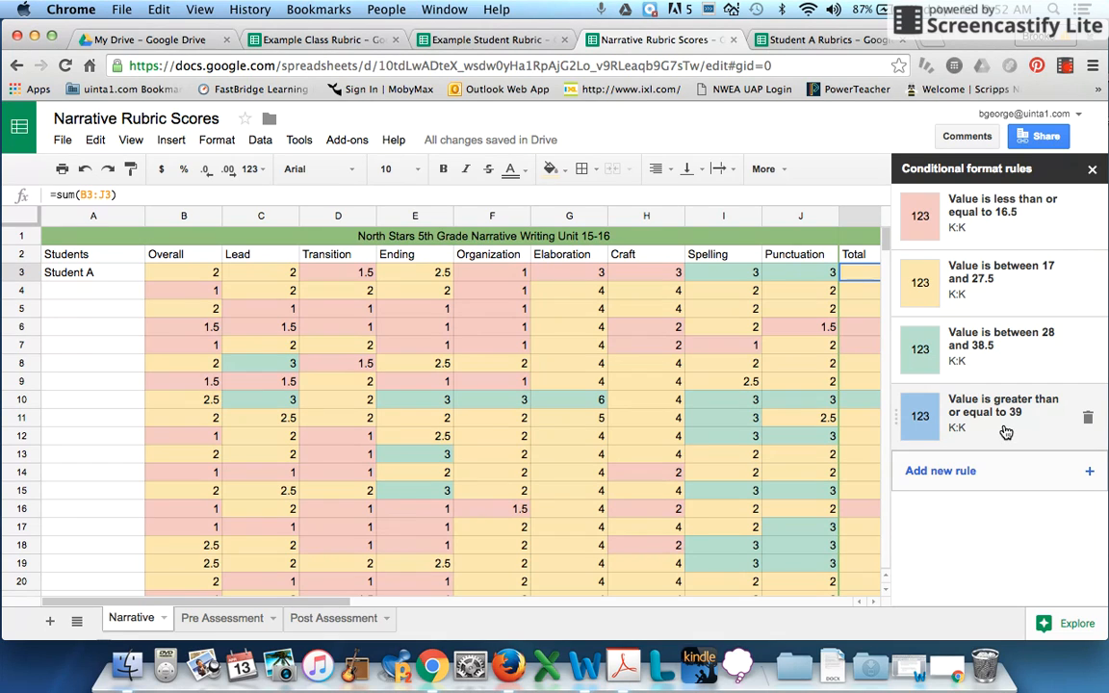
left_click(1091, 176)
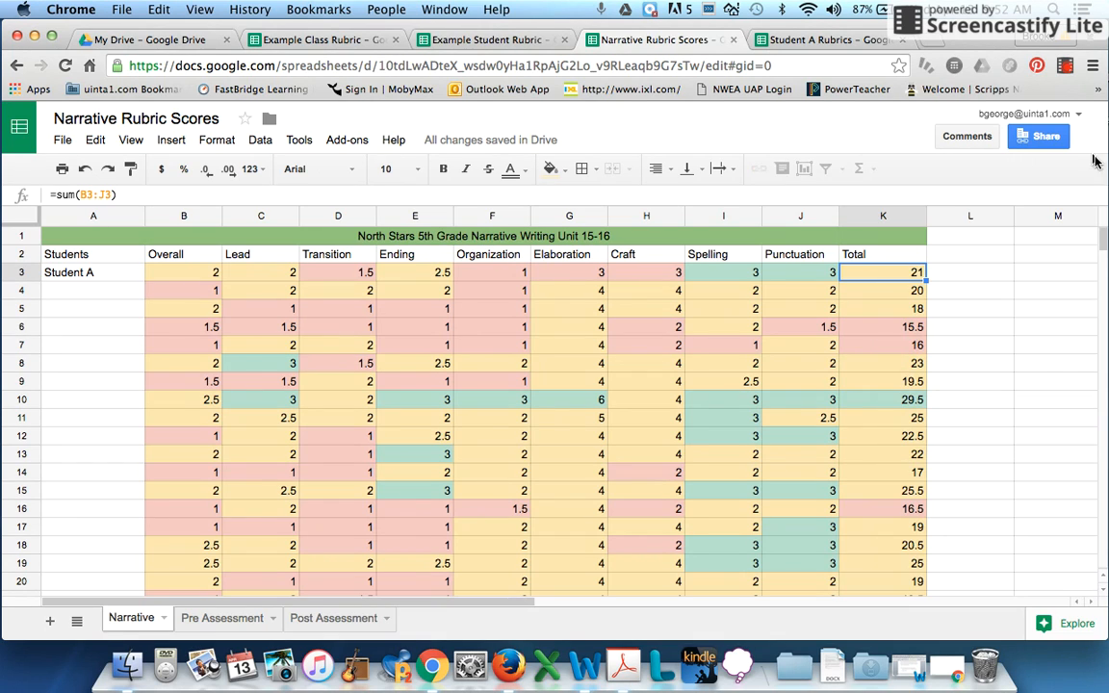
left_click(1065, 71)
left_click(894, 279)
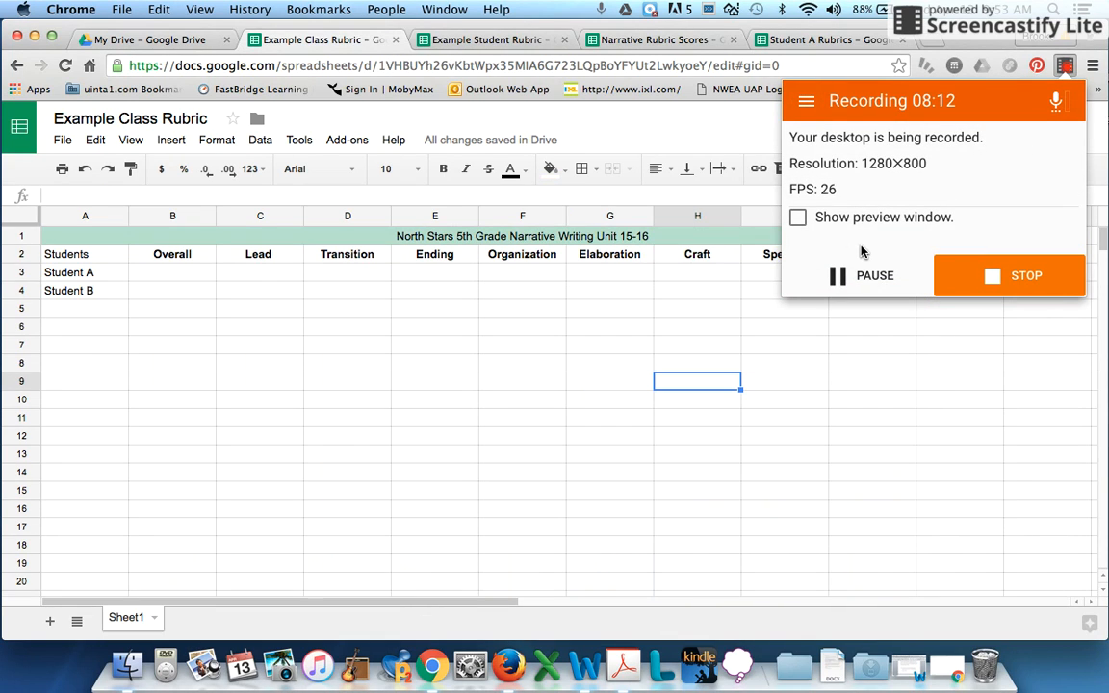
left_click(164, 279)
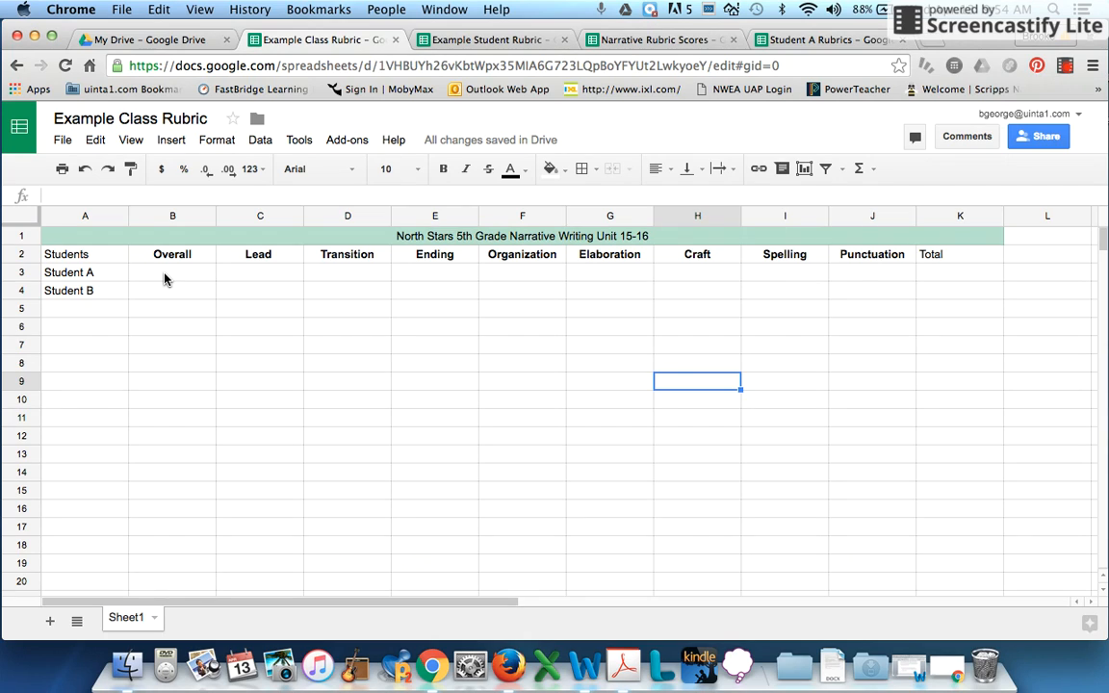
In the Example Class Rubric, begin a SUM formula in Student A's Total cell K3 and collapse the function help.
left_click(942, 281)
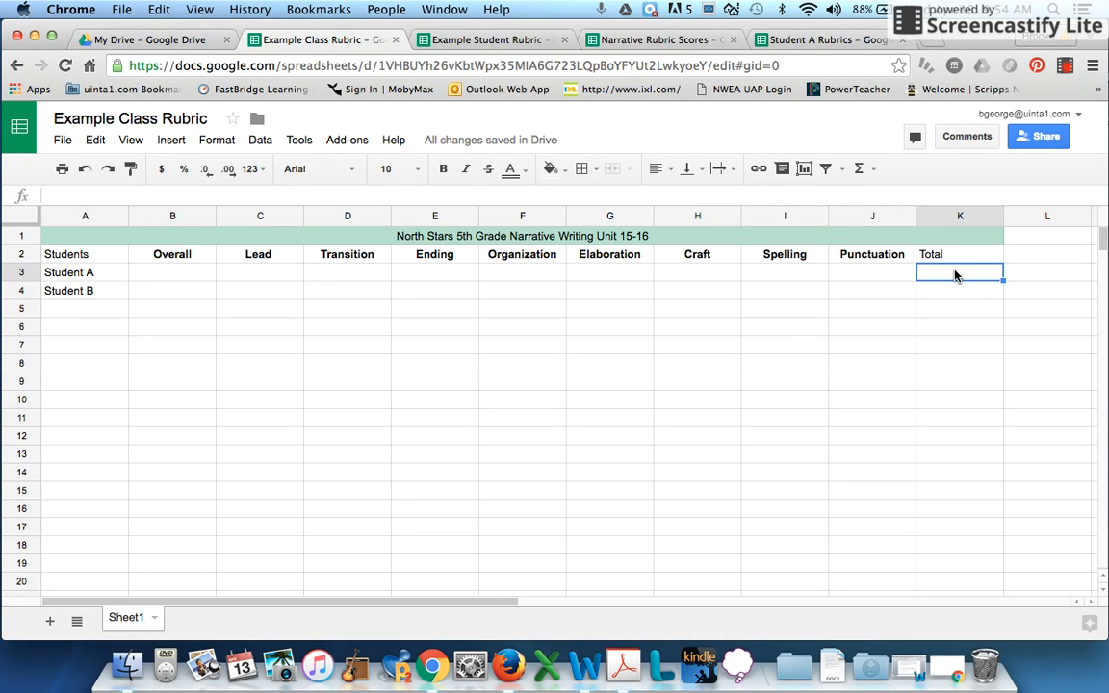
left_click(131, 198)
type("=")
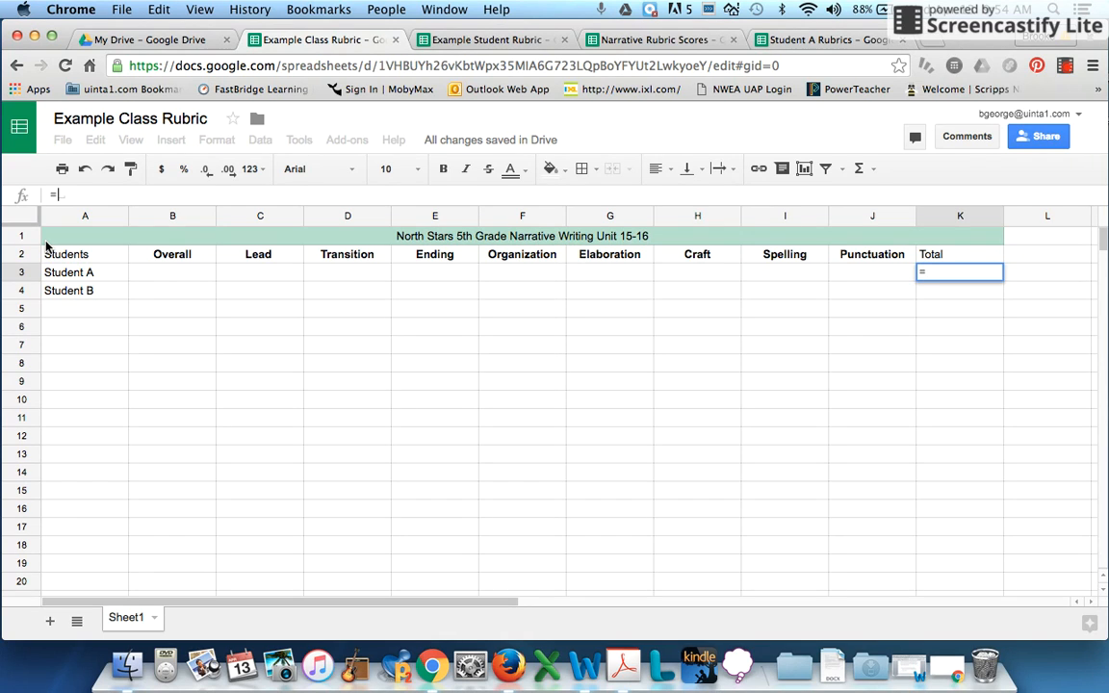
type("sum")
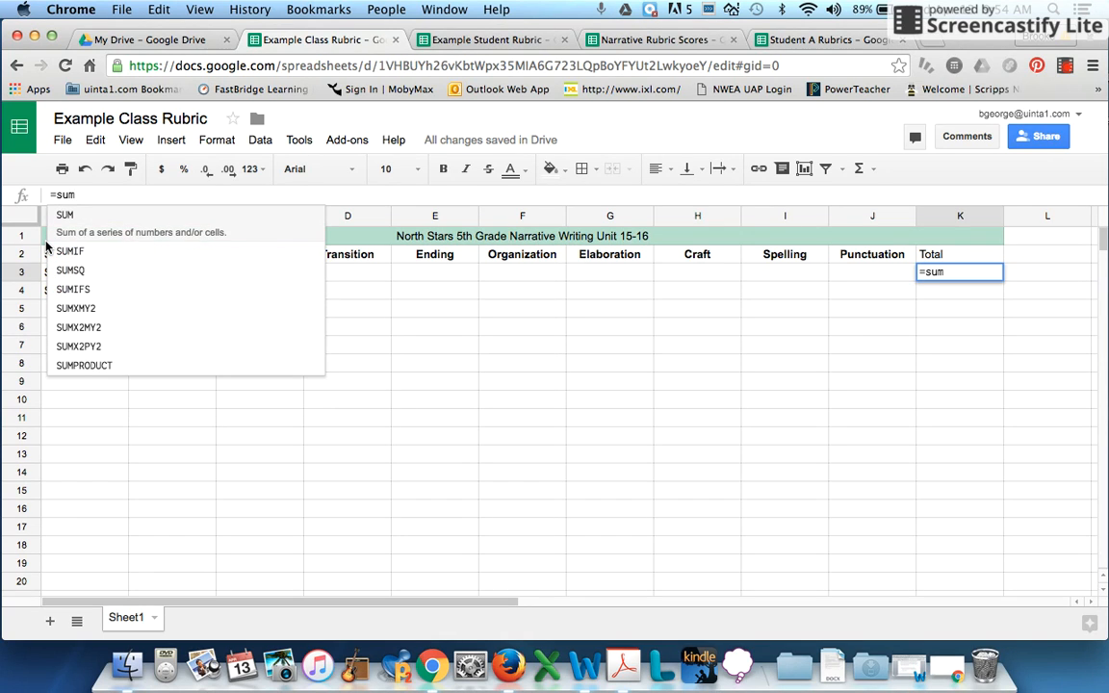
type("(")
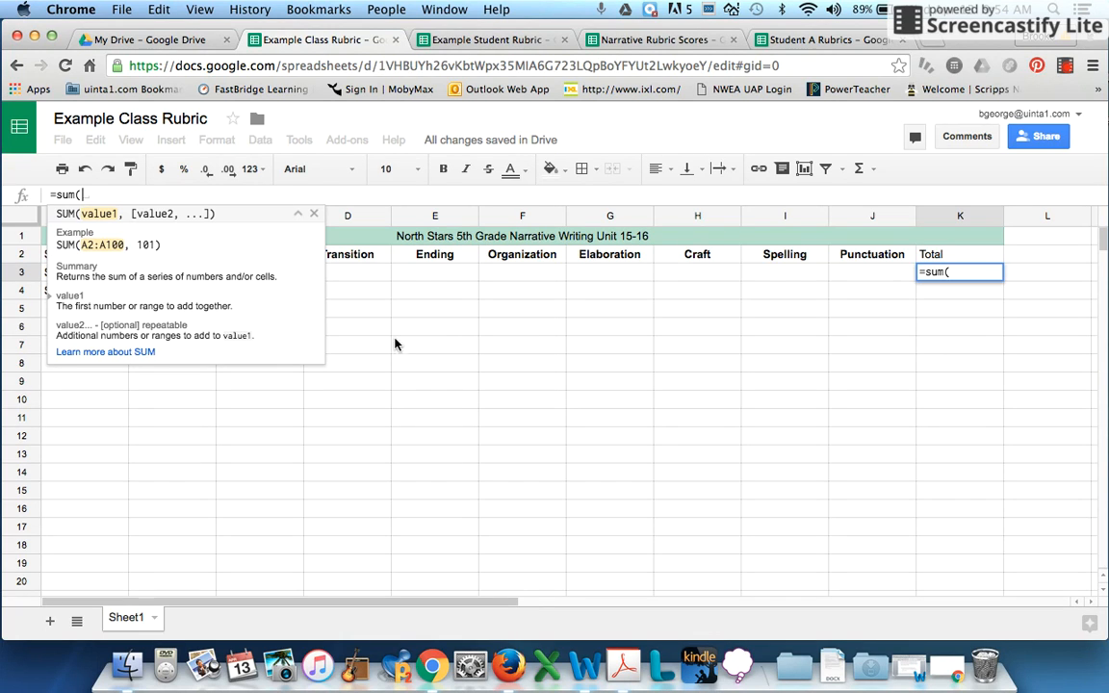
left_click(298, 213)
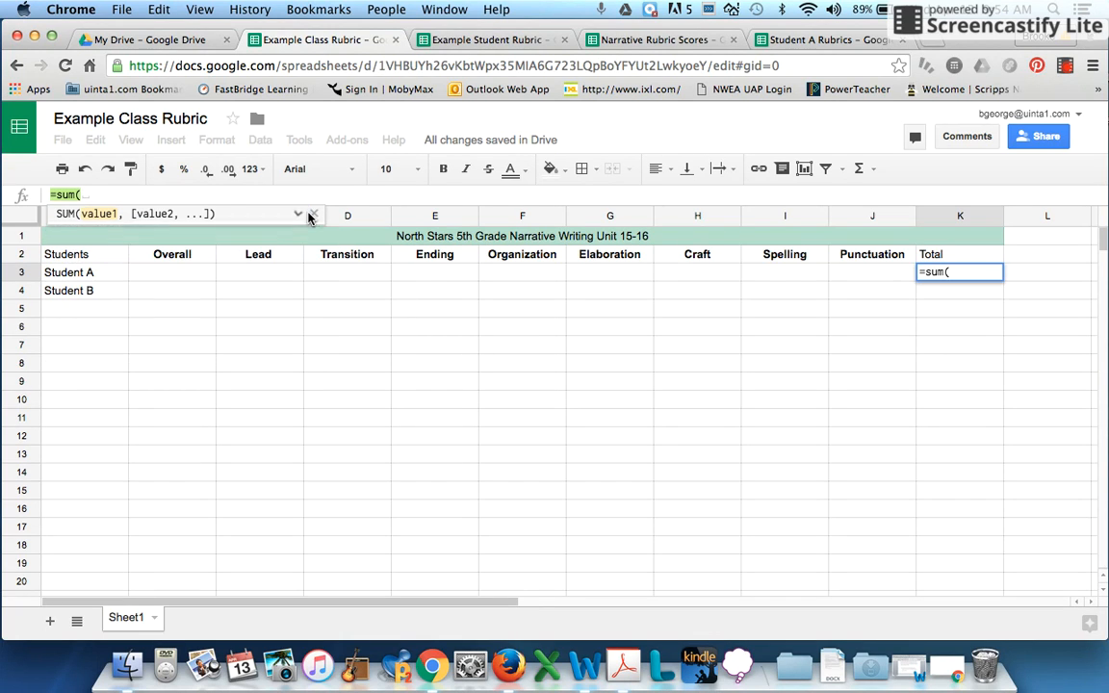
left_click(153, 279)
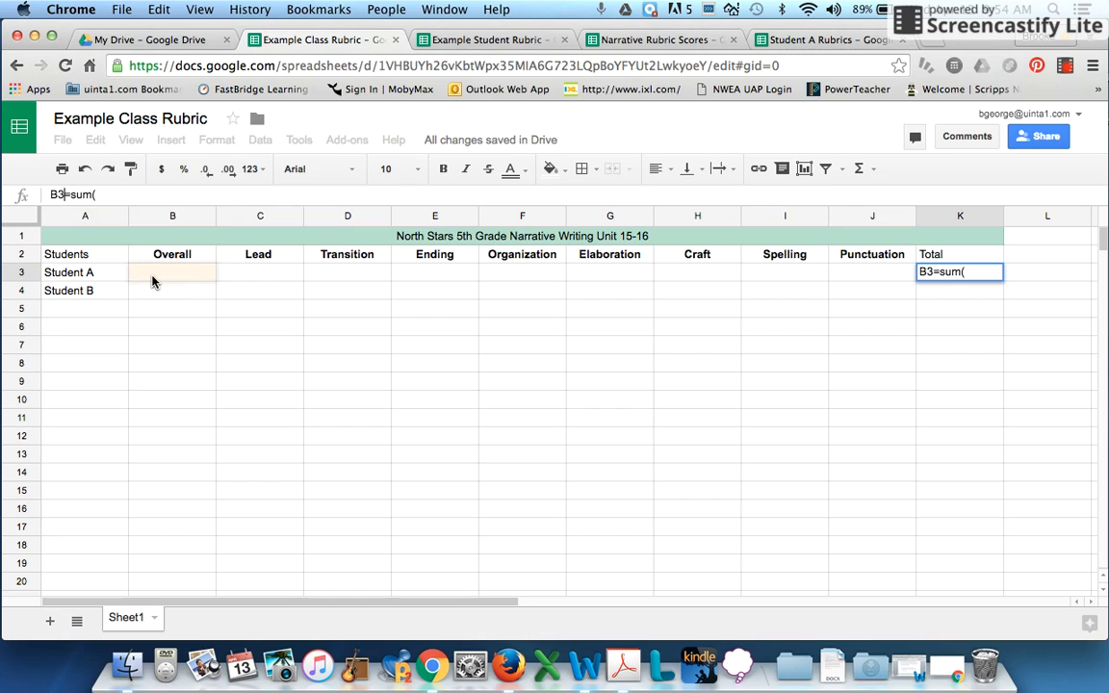
key("BackSpace")
key("BackSpace")
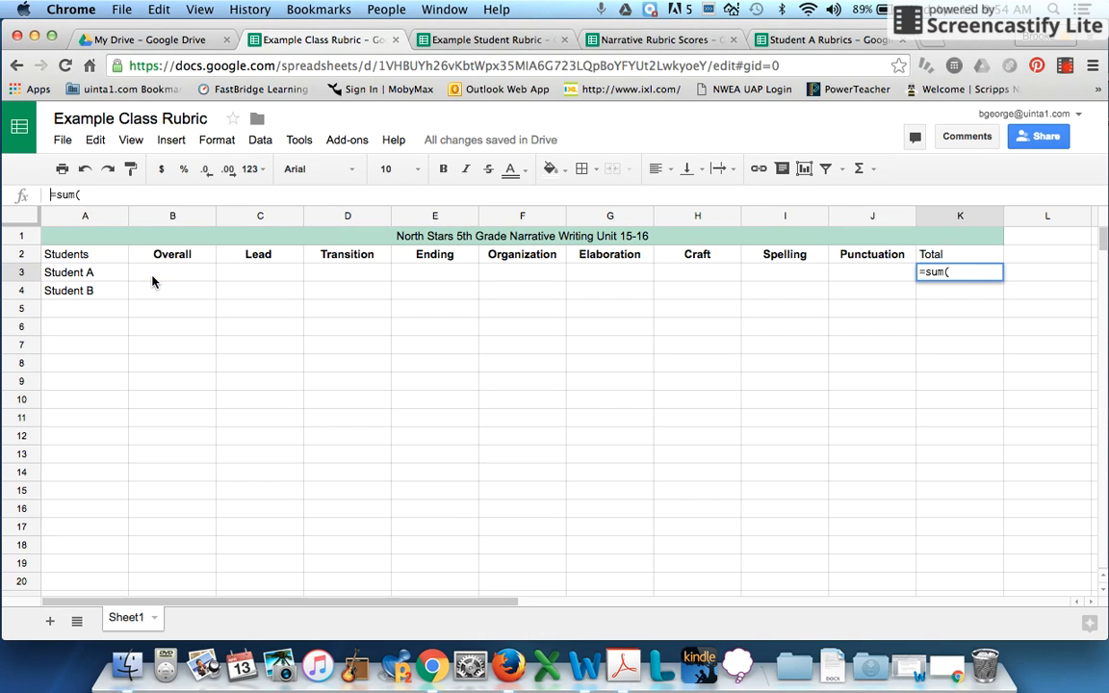
Complete Student A's Total formula as =sum(B3:J3), covering the scores from Overall through Punctuation.
left_click(112, 193)
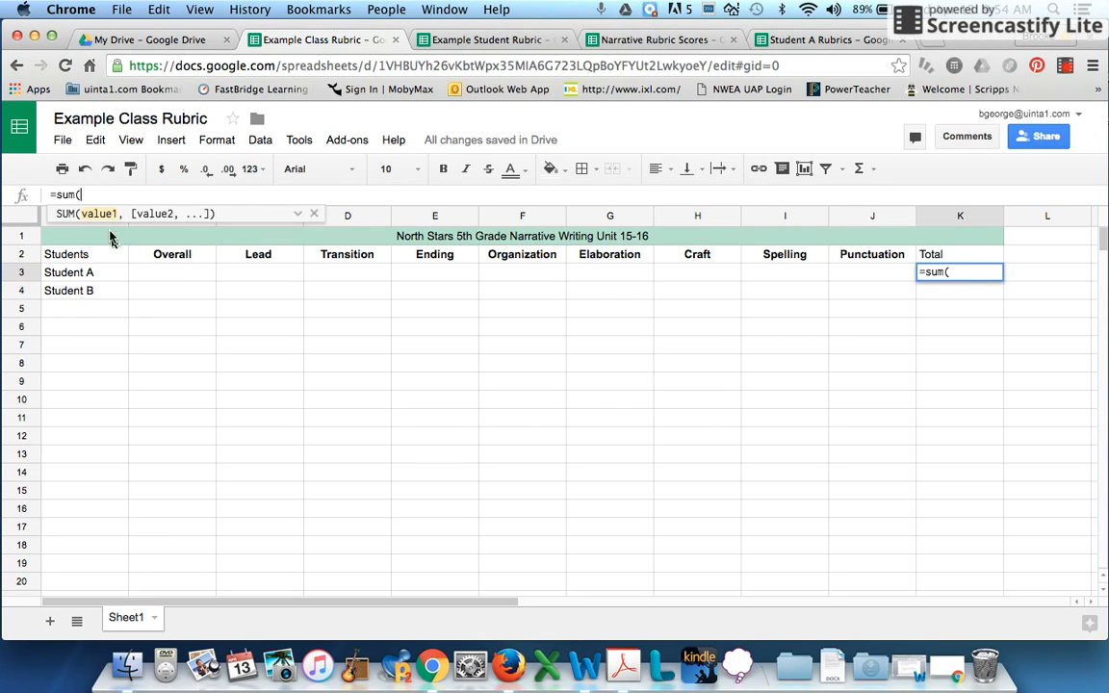
left_click(143, 279)
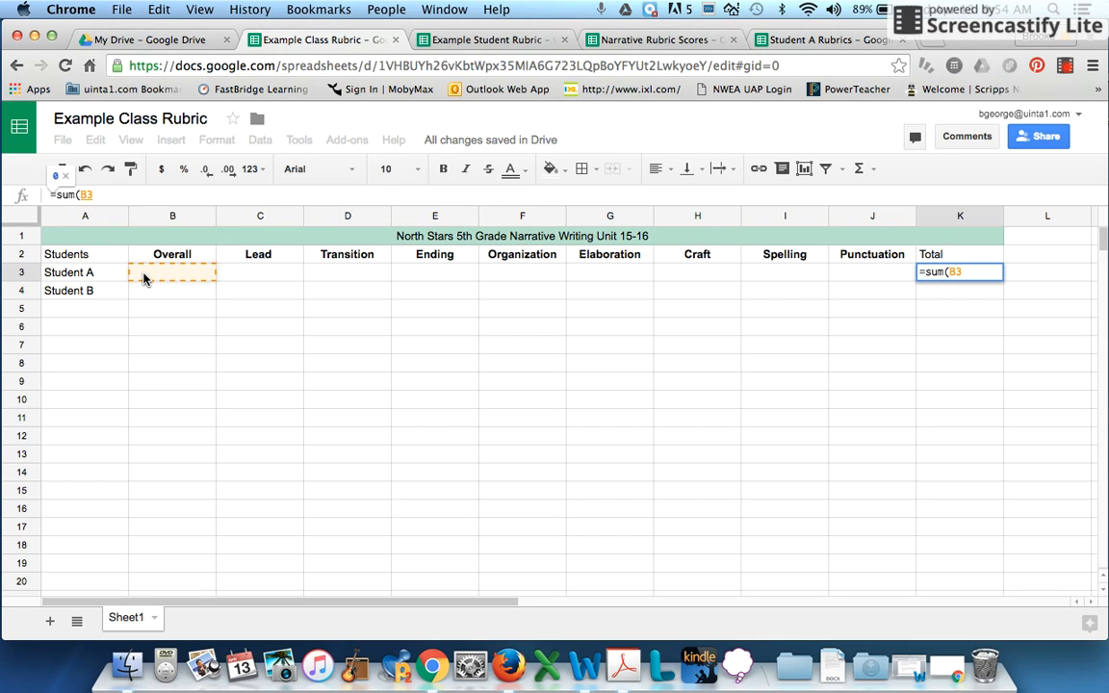
left_click_drag(150, 281, 871, 275)
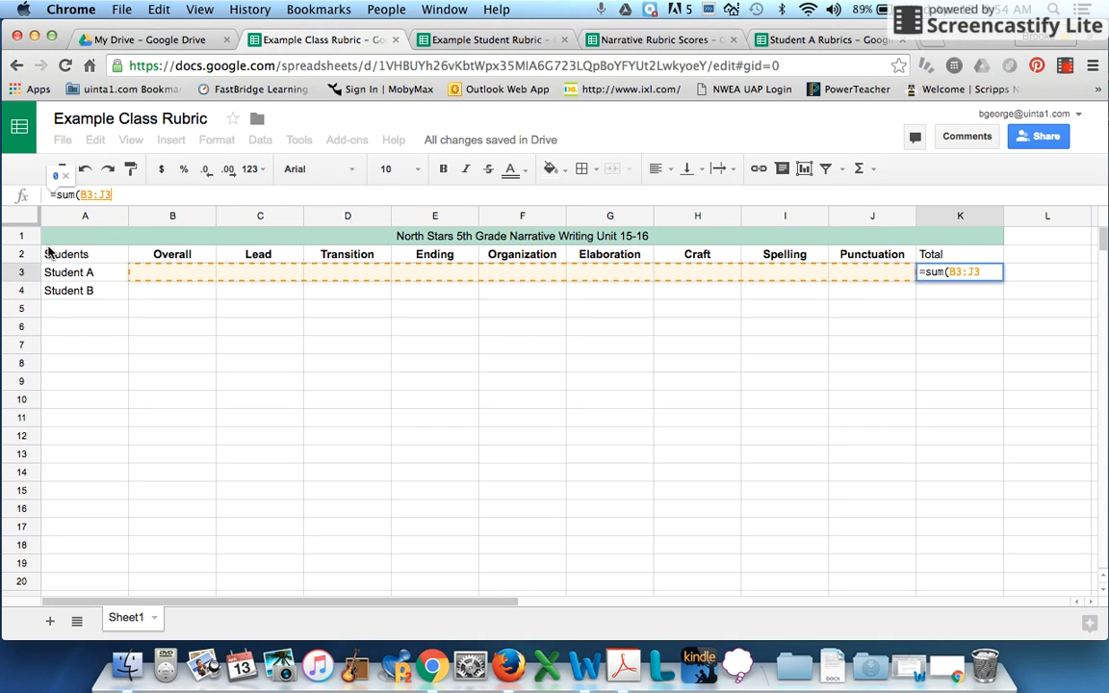
type(")")
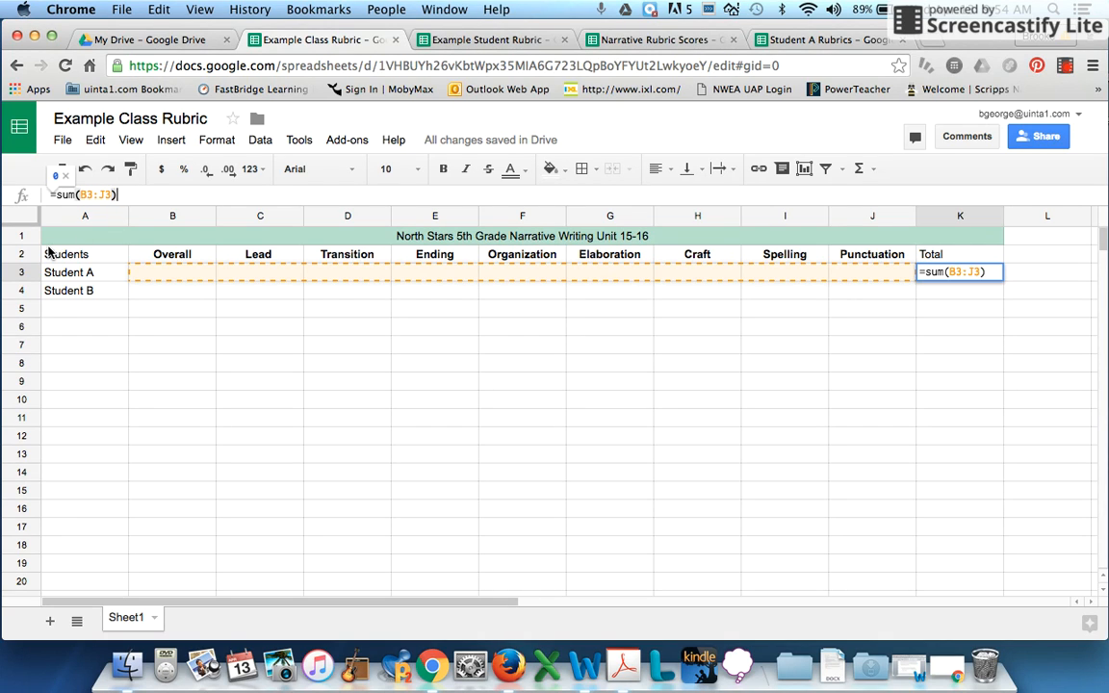
key("Return")
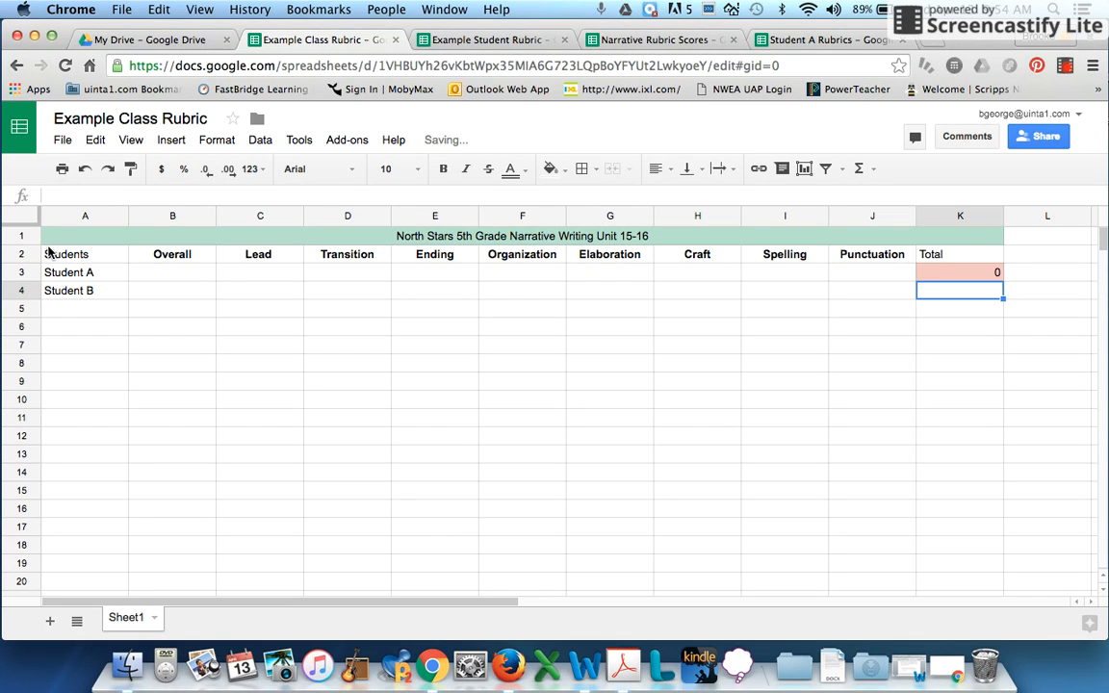
Fill Student A's Total formula down the Total column from K3 through K18.
left_click(974, 273)
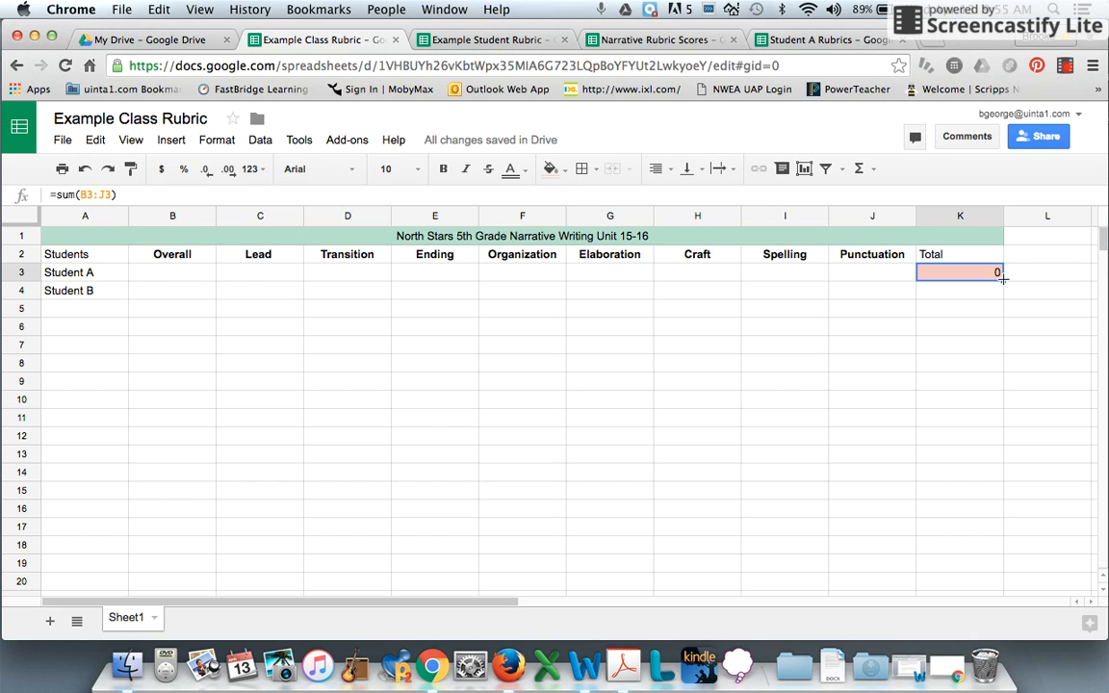
left_click_drag(998, 299, 966, 548)
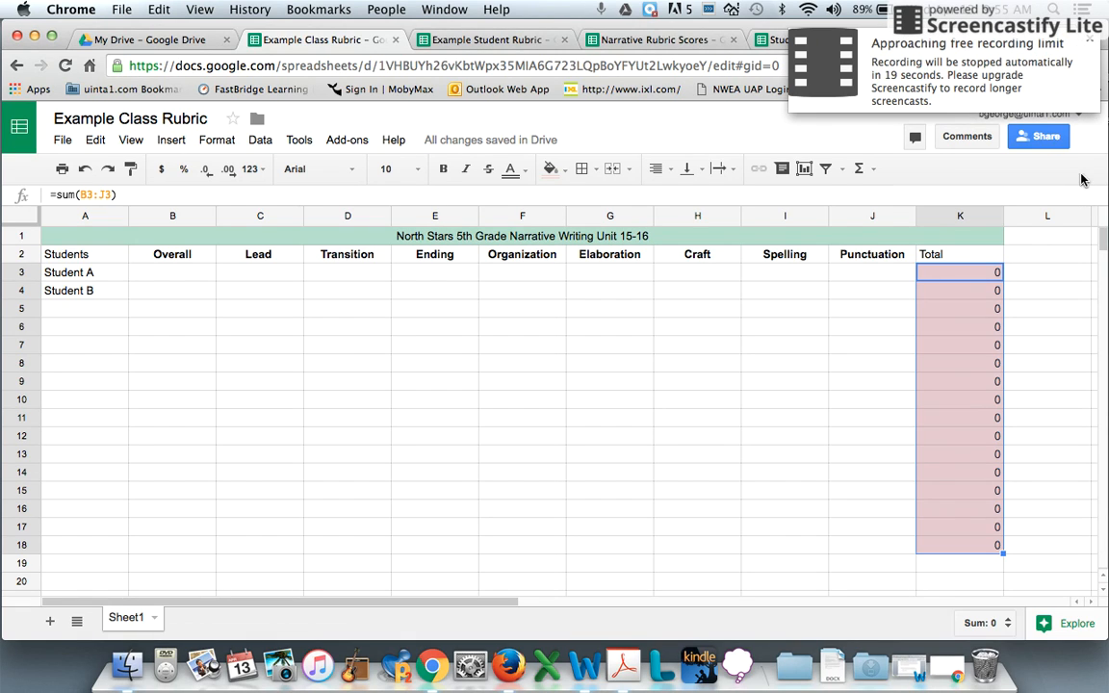
left_click(1092, 44)
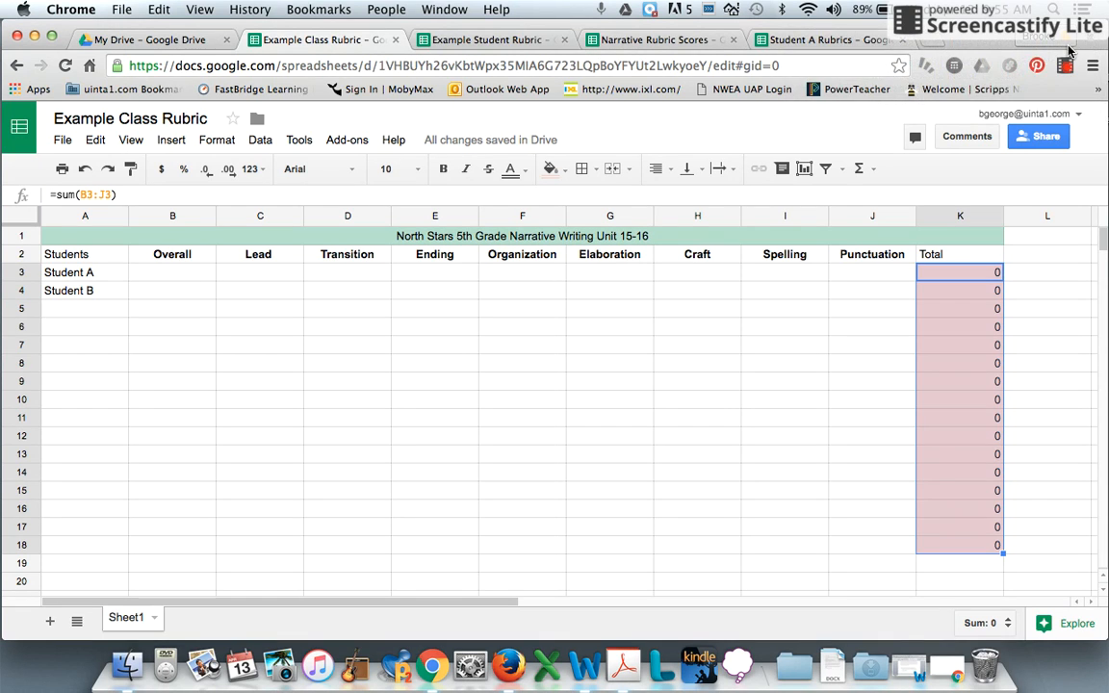
left_click(1091, 43)
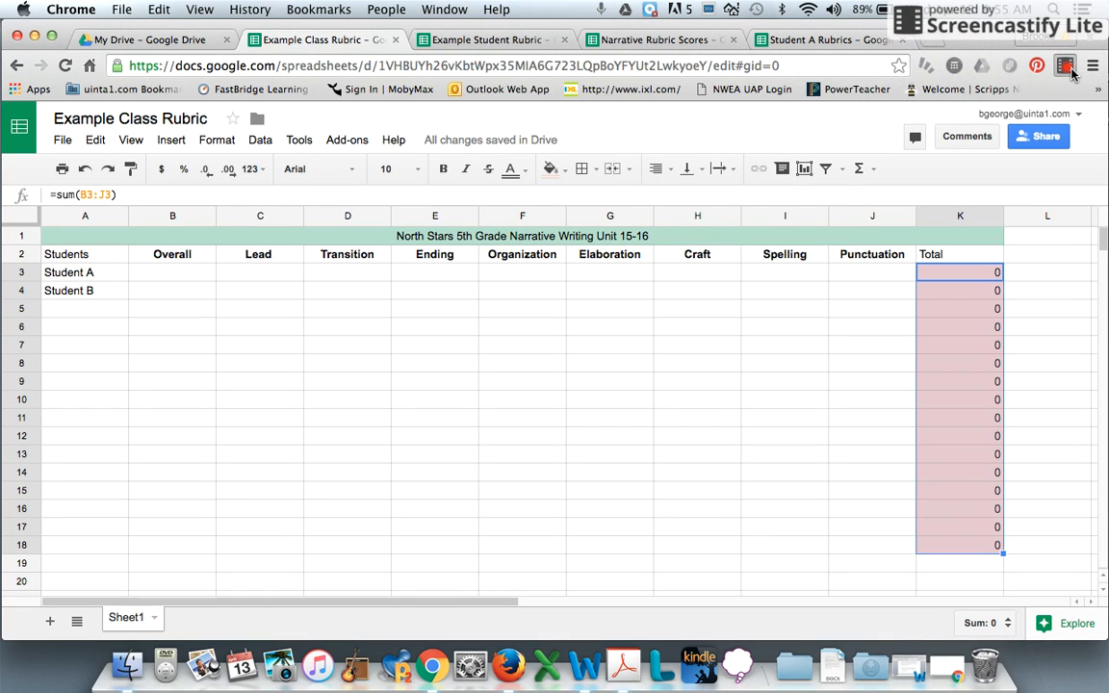